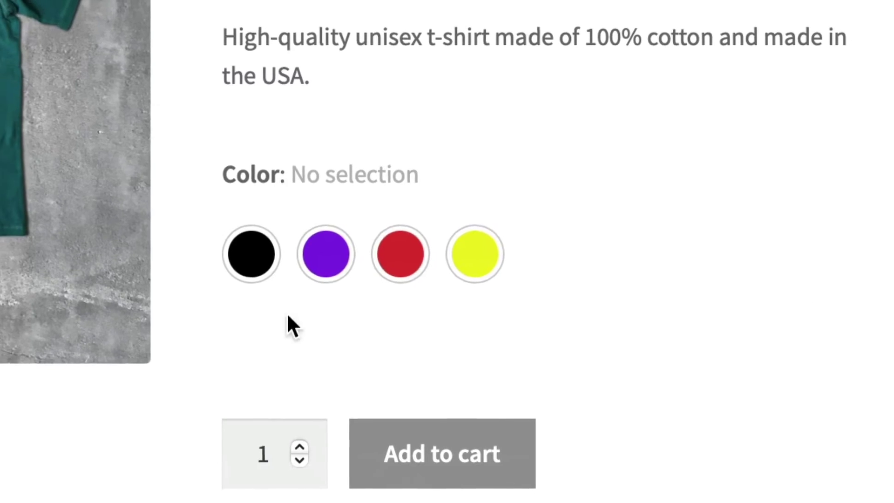
Try the Black, Purple and Red T-shirt colour swatches to see each variation's fee and price.
left_click(253, 260)
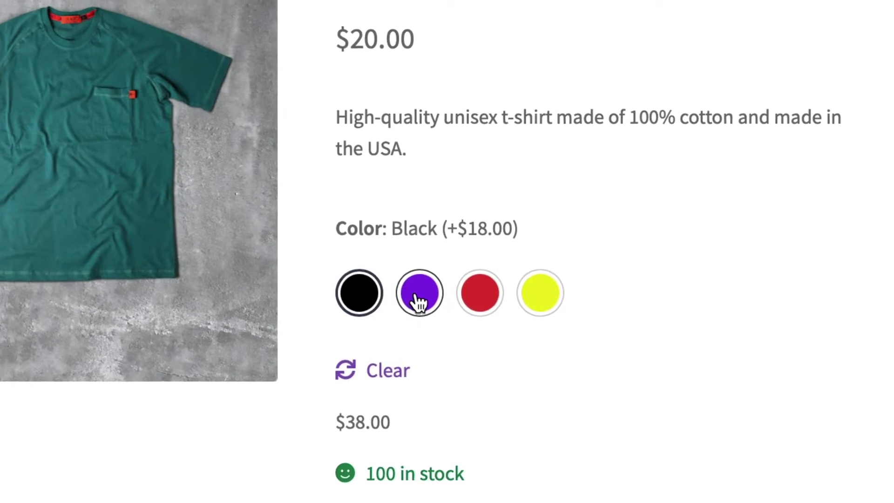
left_click(418, 294)
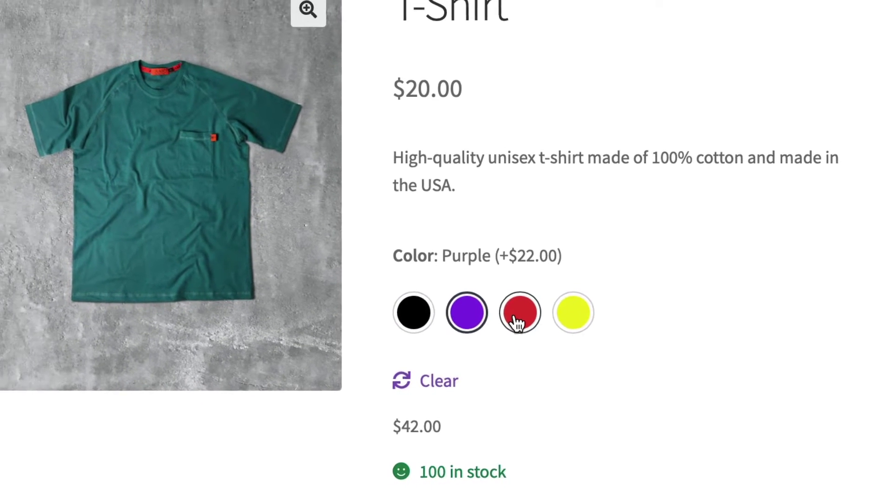
left_click(516, 317)
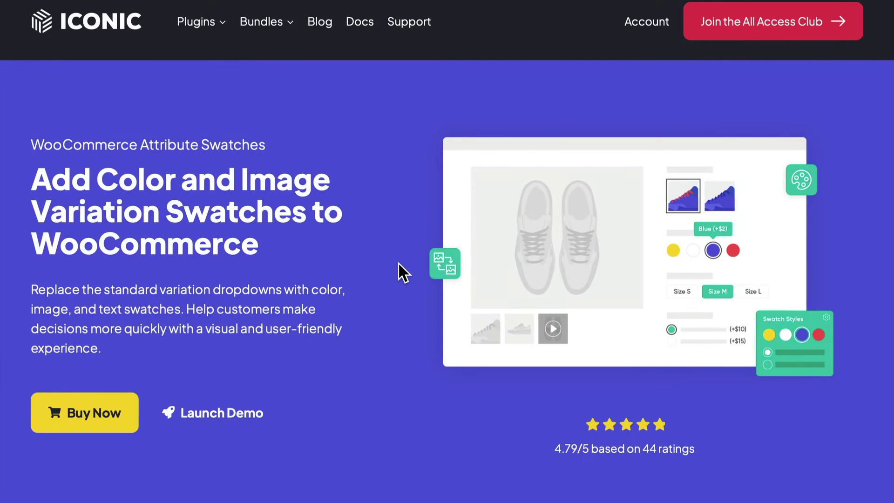
Start buying WooCommerce Attribute Swatches to reach its $79.00 Single Site License checkout.
left_click(95, 423)
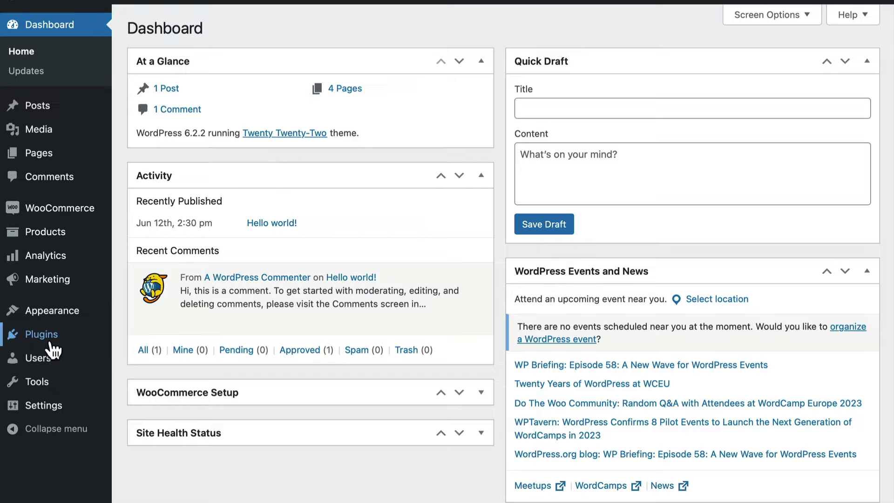
Upload iconic-woo-attribute-swatches-premium.1.16.1.zip as a plugin, install it and activate it.
mouse_move(52, 350)
left_click(131, 356)
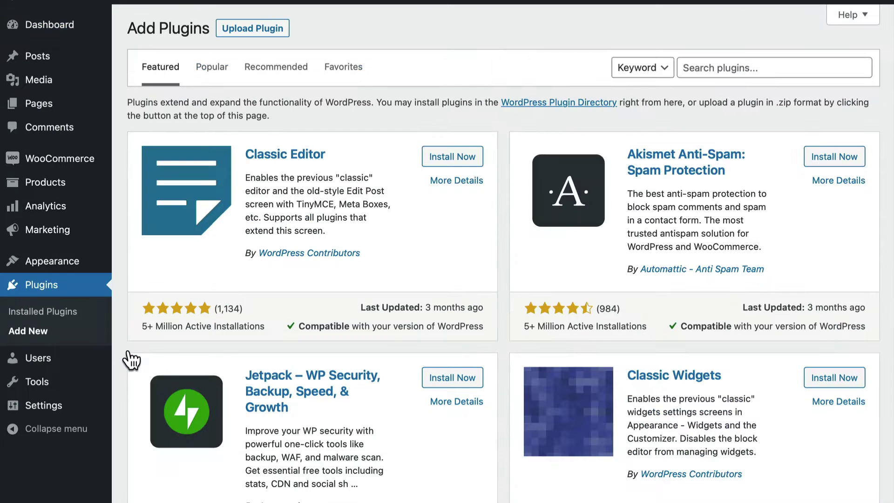
left_click(252, 31)
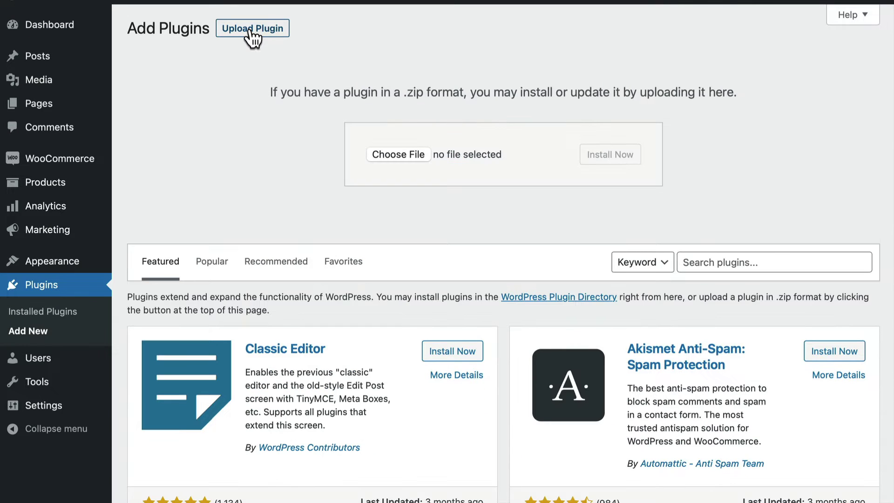
left_click(403, 158)
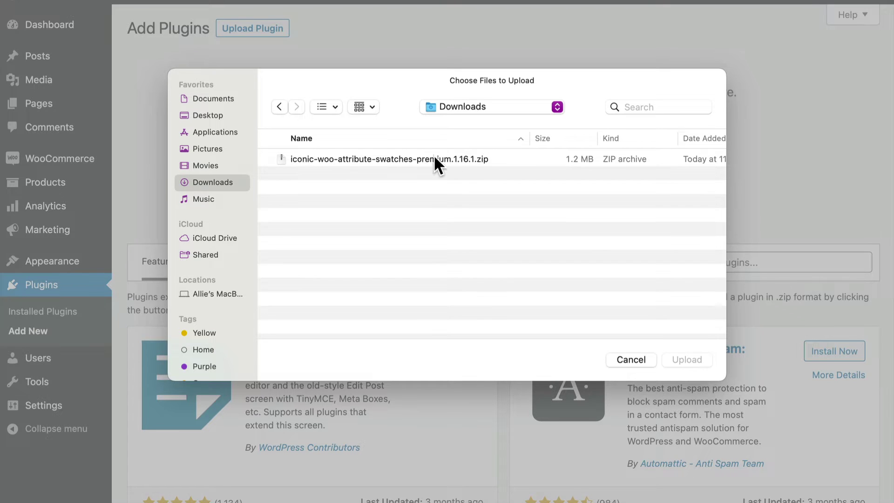
left_click(412, 161)
left_click(691, 363)
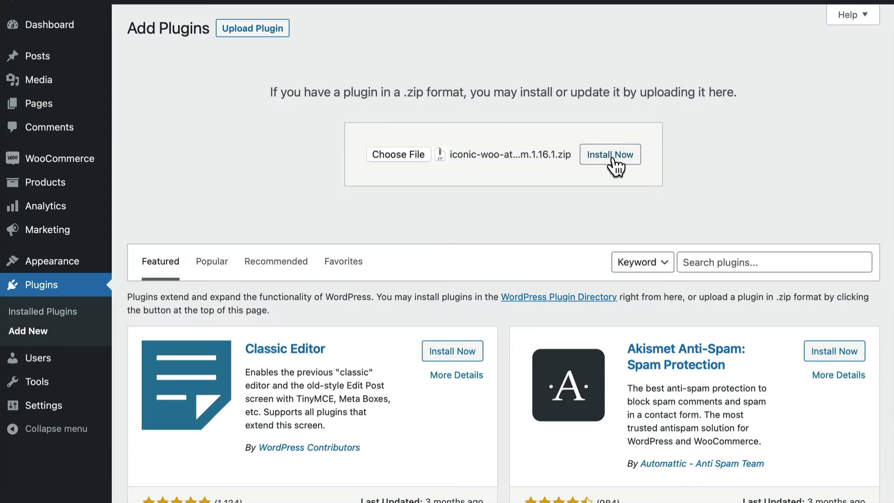
left_click(613, 159)
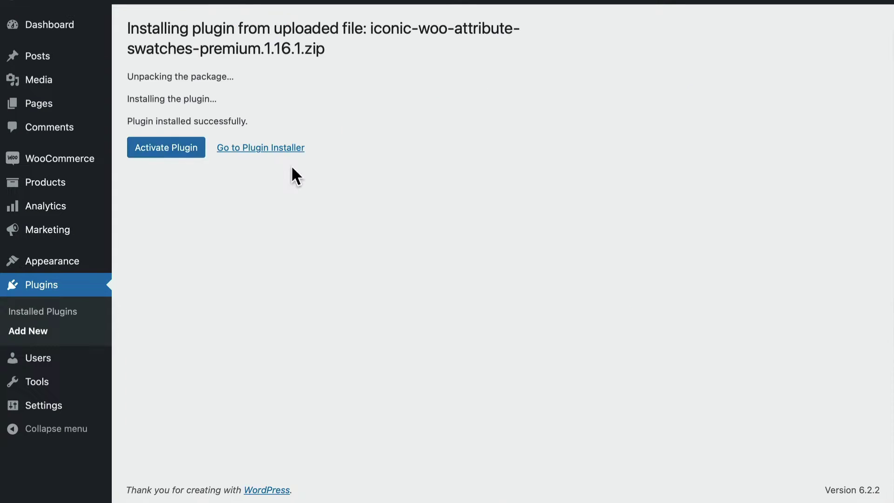
left_click(151, 158)
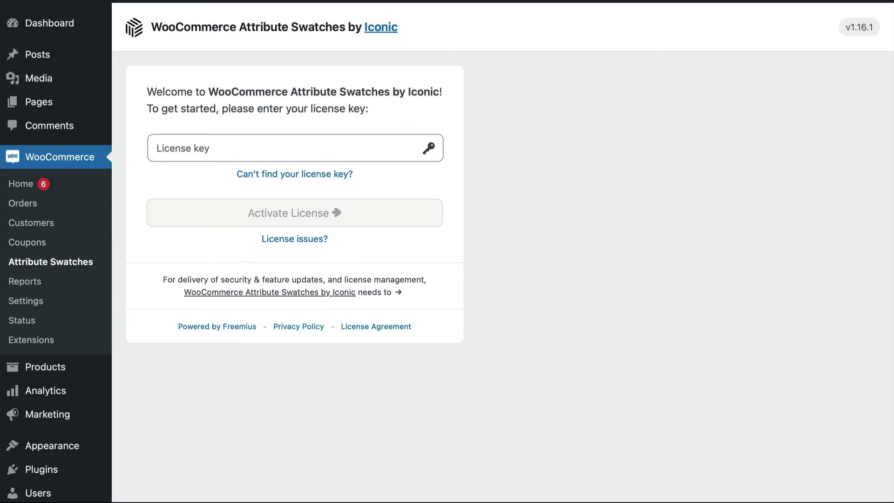
Paste the licence key, decline usage-data sharing and activate the licence.
right_click(247, 151)
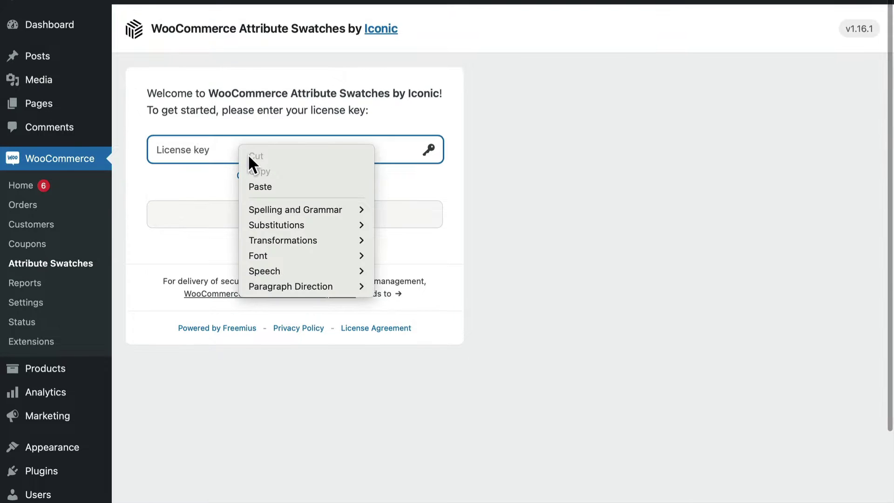
left_click(280, 182)
key("Return")
left_click(162, 277)
left_click(325, 335)
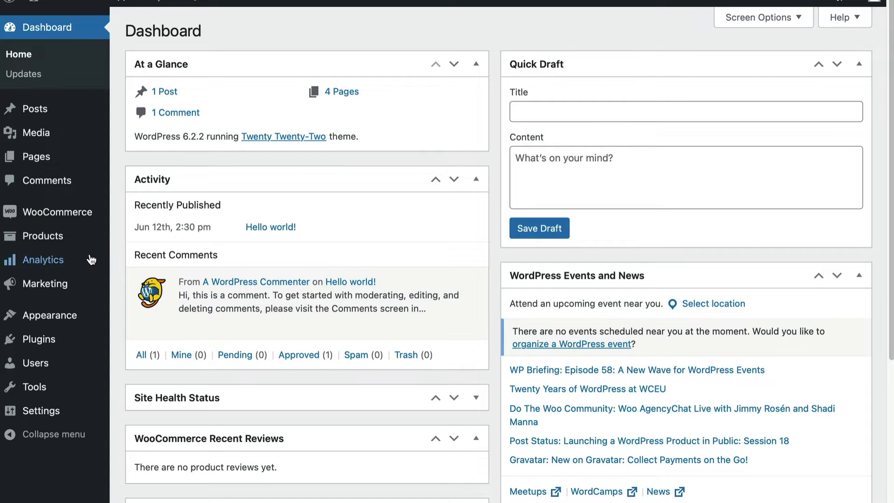
Start a new product attribute named Material with archives enabled.
mouse_move(61, 236)
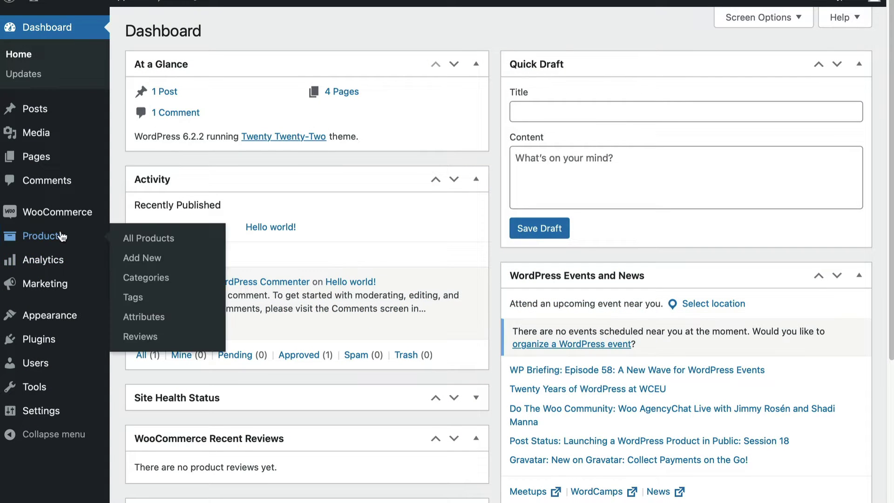
left_click(149, 319)
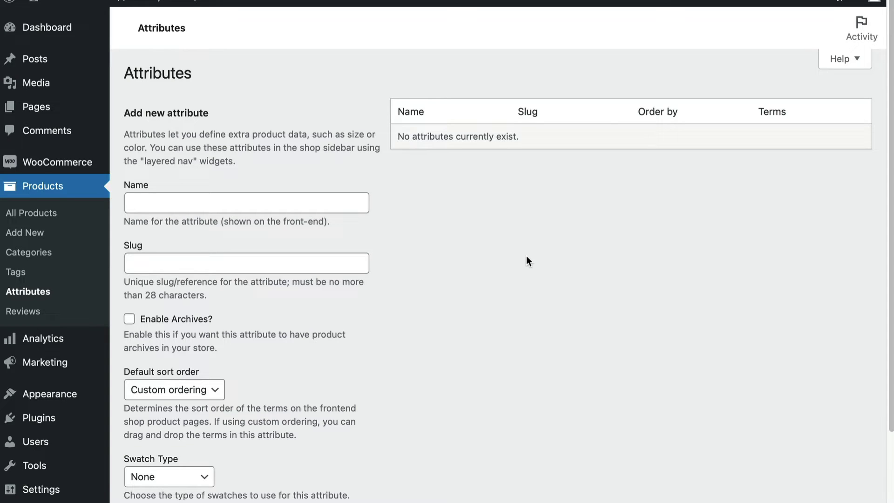
left_click(329, 202)
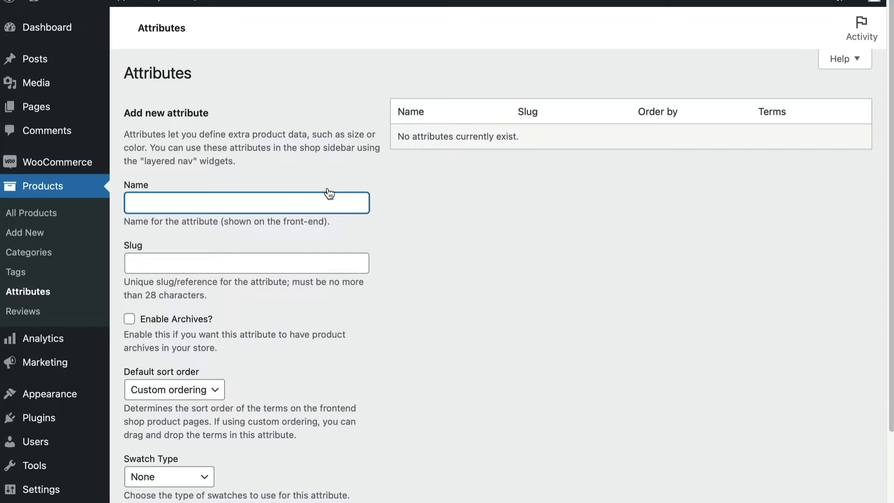
type("Material")
key("Tab")
type("Material")
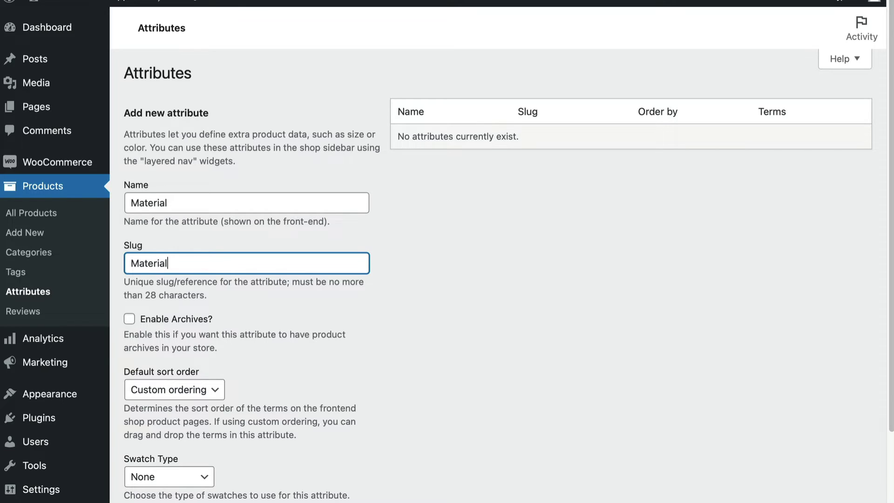
left_click(130, 319)
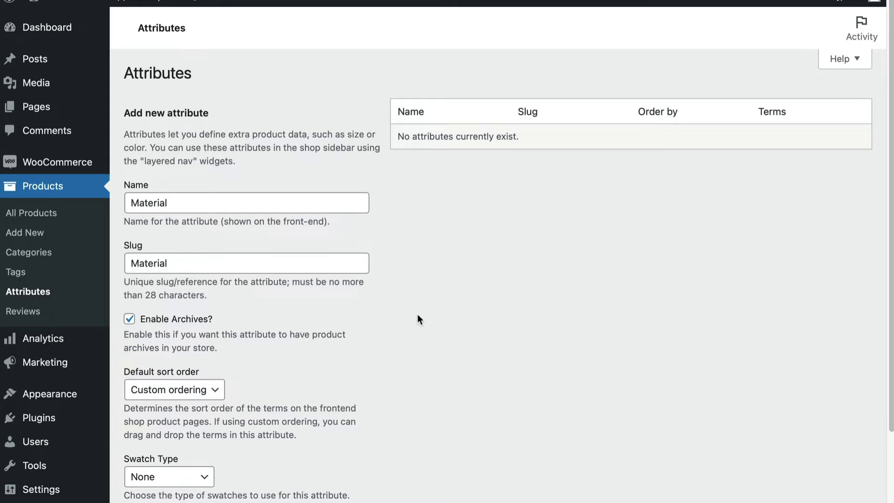
Set its term sort order to Name and swatch type to Image Swatch, then add it.
scroll(420, 321, "down", 3)
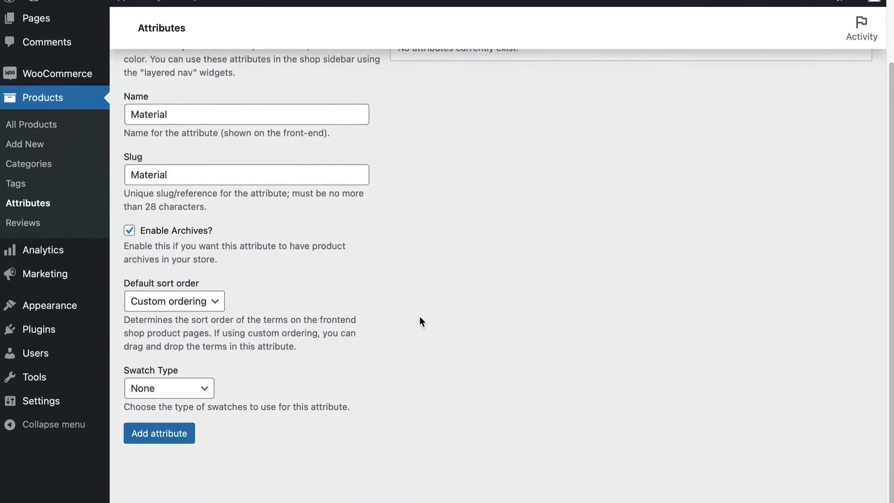
left_click(220, 329)
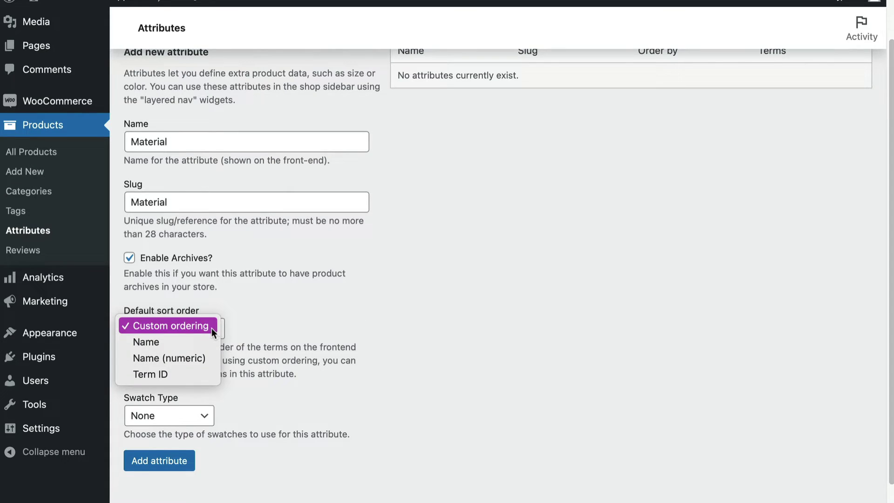
left_click(197, 340)
scroll(410, 325, "down", 1)
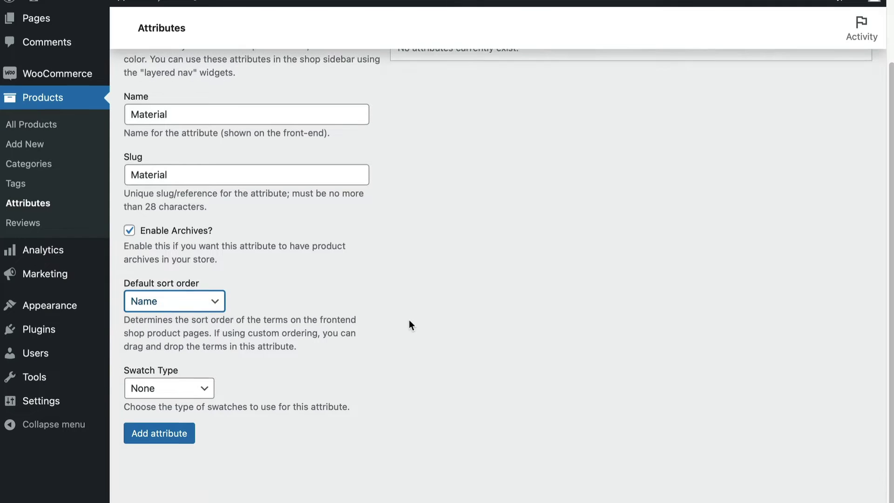
left_click(202, 389)
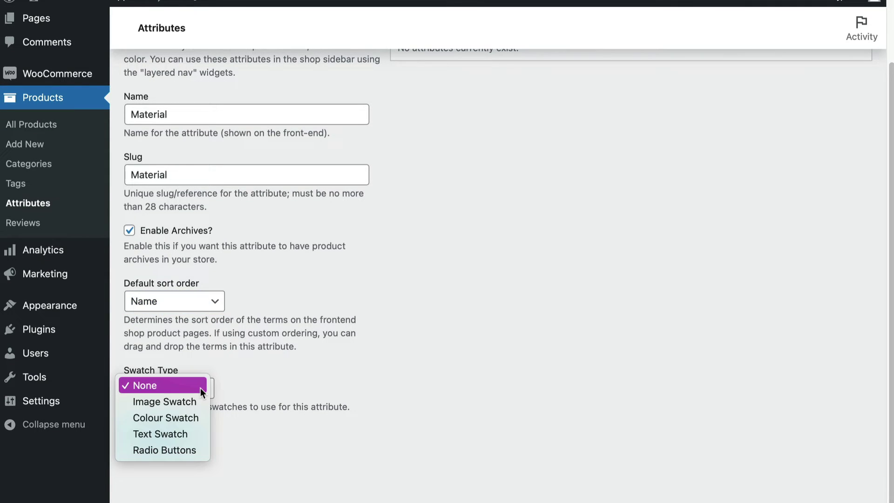
left_click(194, 399)
scroll(468, 329, "down", 10)
scroll(468, 329, "down", 6)
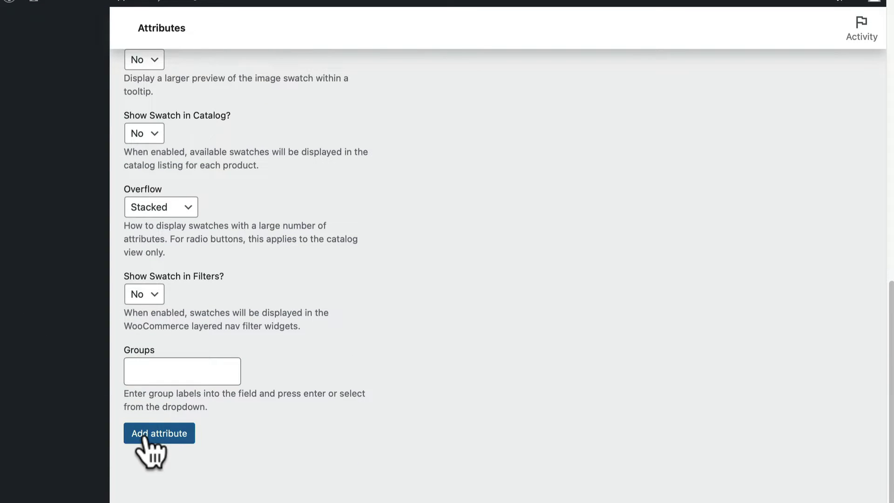
left_click(143, 435)
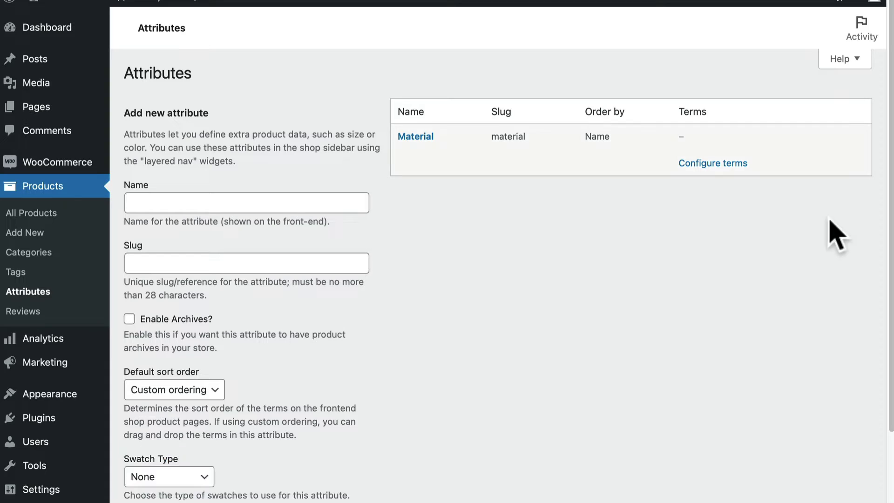
Add a Material term named Plastic with slug plastic.
left_click(713, 164)
type("Plastic")
key("Tab")
type("plastic")
scroll(288, 389, "down", 5)
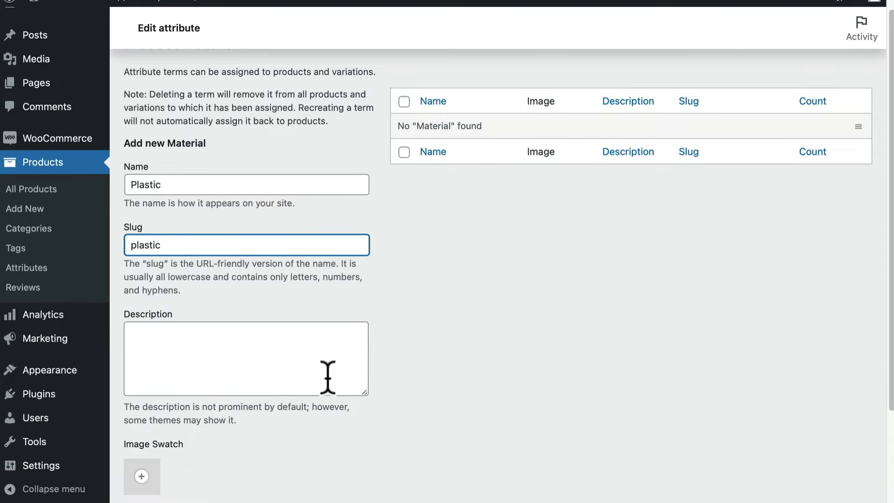
key("Return")
Add a Material term named Ceramic with slug ceramic.
scroll(223, 172, "up", 3)
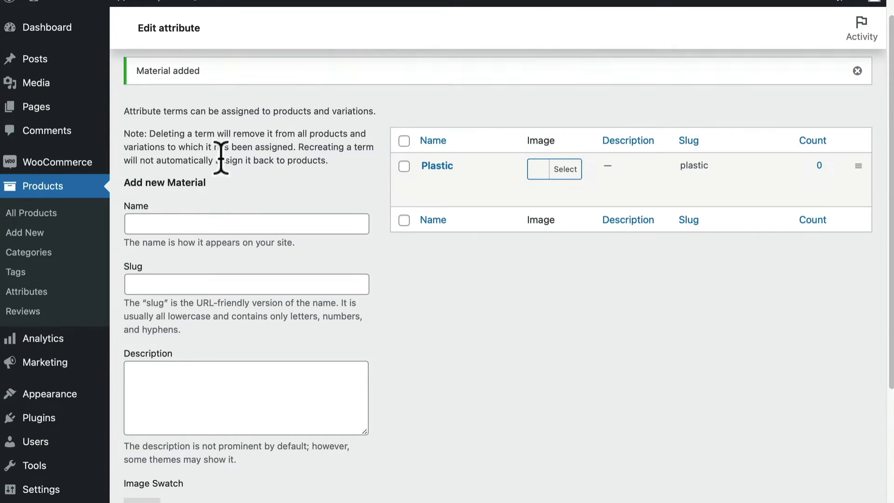
left_click(200, 221)
type("Ceramic")
left_click(195, 283)
type("ceramic")
scroll(505, 336, "down", 3)
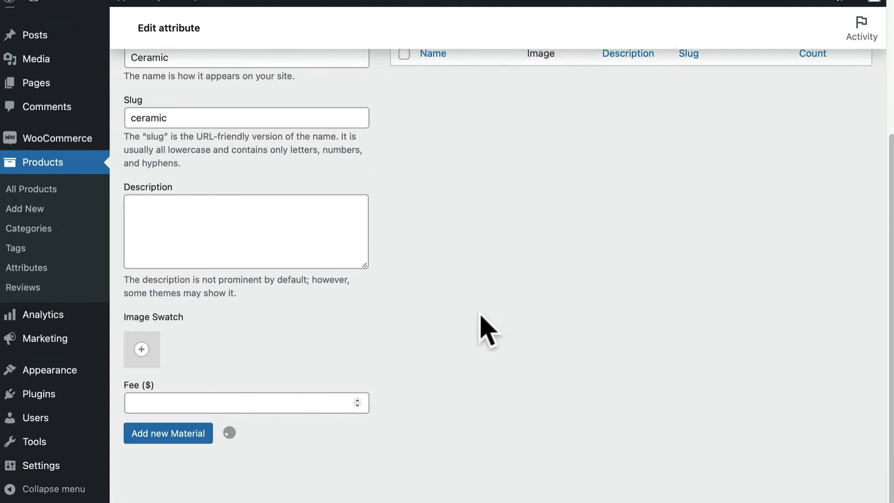
left_click(175, 436)
Add a Material term named Terracotta with slug terracotta.
scroll(489, 325, "up", 5)
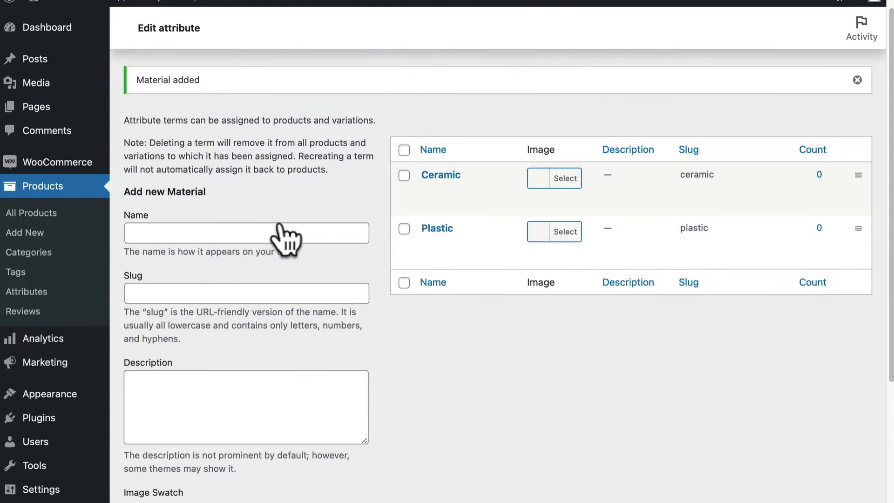
left_click(273, 231)
type("Terrat")
key("BackSpace")
type("cotta")
left_click(247, 294)
type("terracotta")
scroll(469, 343, "down", 4)
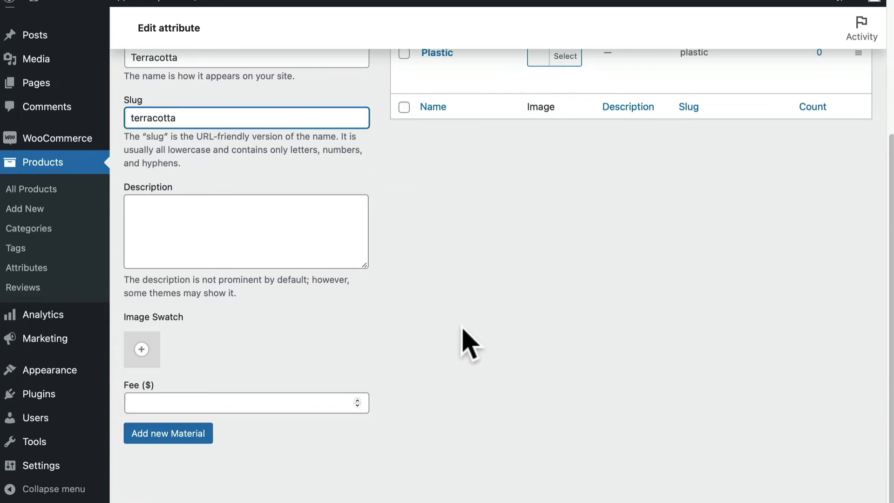
left_click(184, 435)
scroll(531, 347, "up", 5)
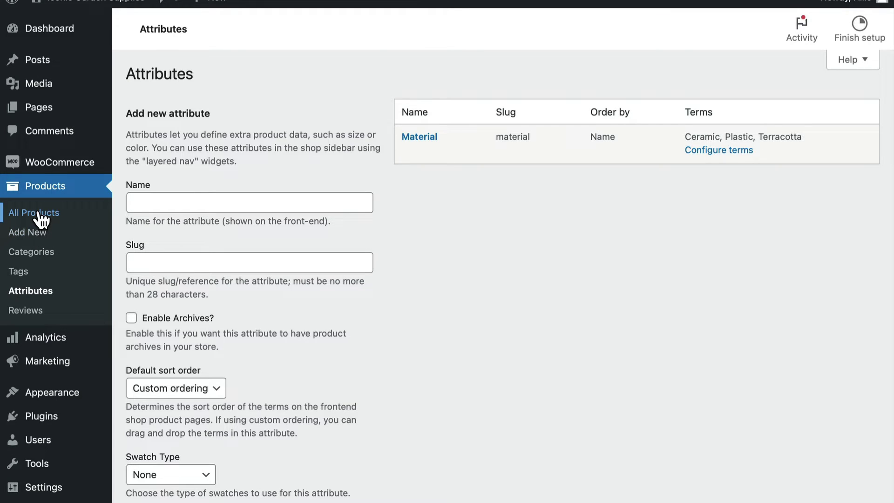
Edit the Large Flower Pot and change its product data type to Variable product.
left_click(41, 215)
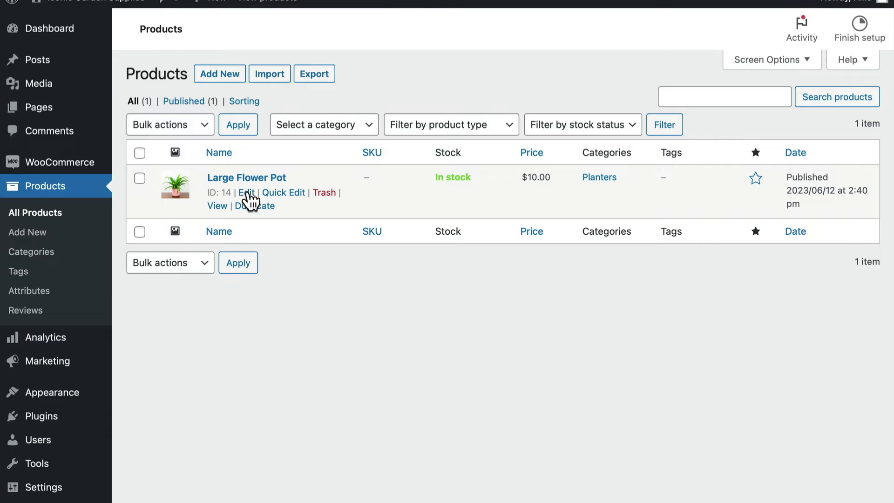
left_click(247, 193)
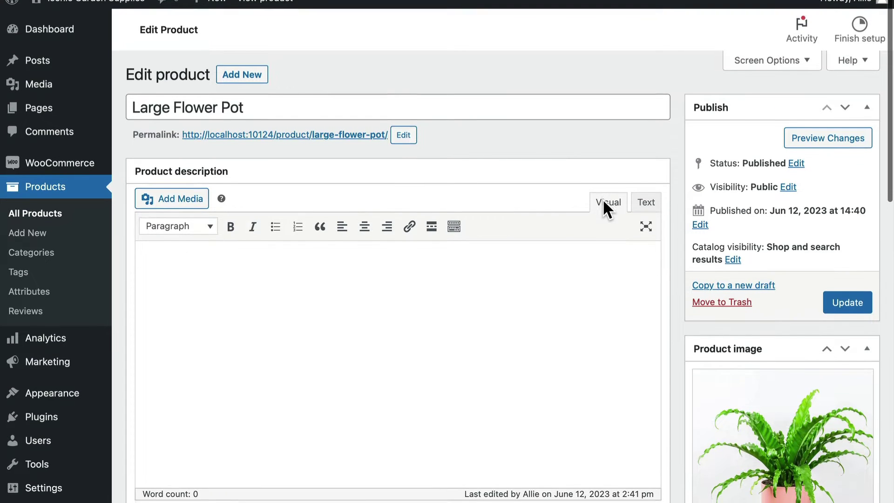
scroll(602, 199, "down", 10)
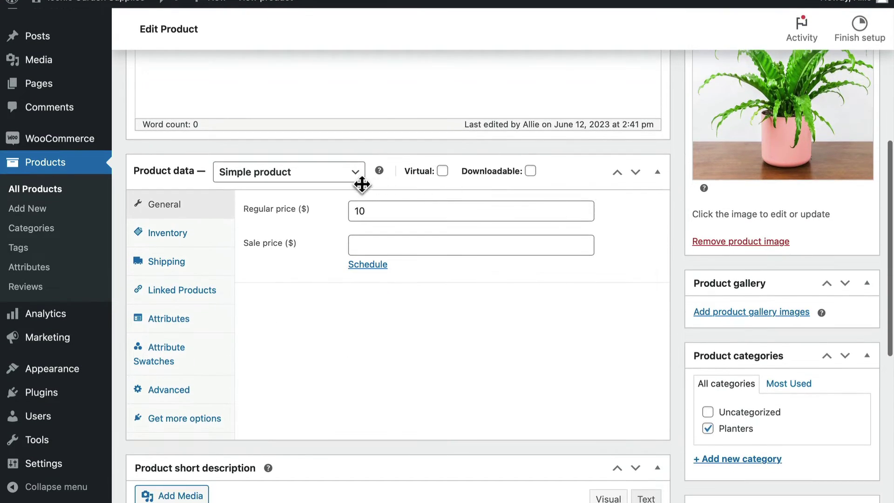
left_click(352, 173)
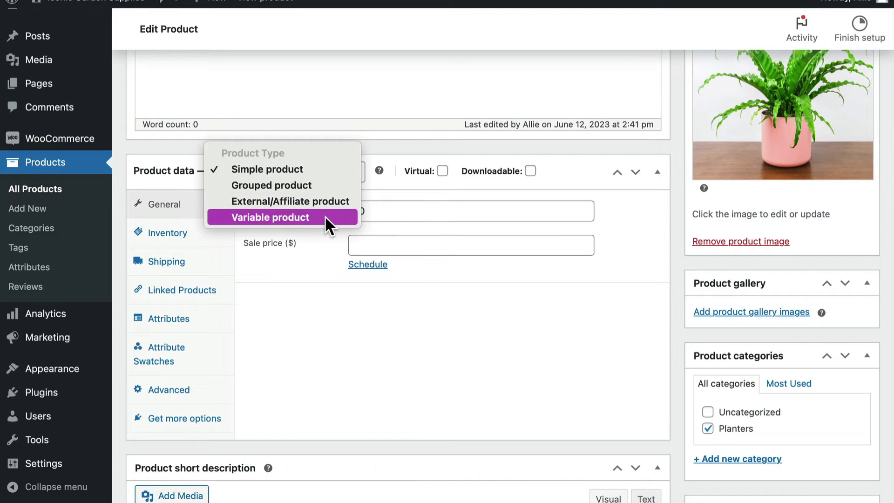
scroll(316, 196, "down", 2)
left_click(308, 171)
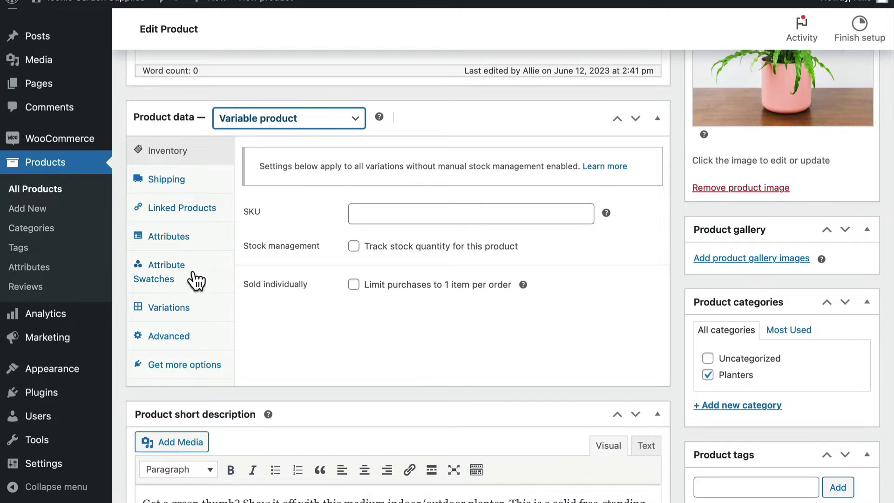
Add the existing Material attribute to the Large Flower Pot's product attributes.
left_click(197, 246)
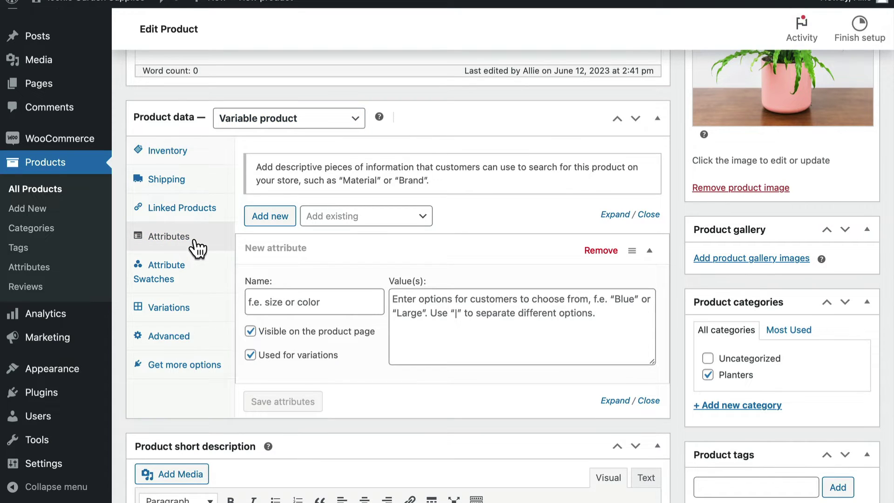
scroll(427, 282, "up", 1)
left_click(424, 277)
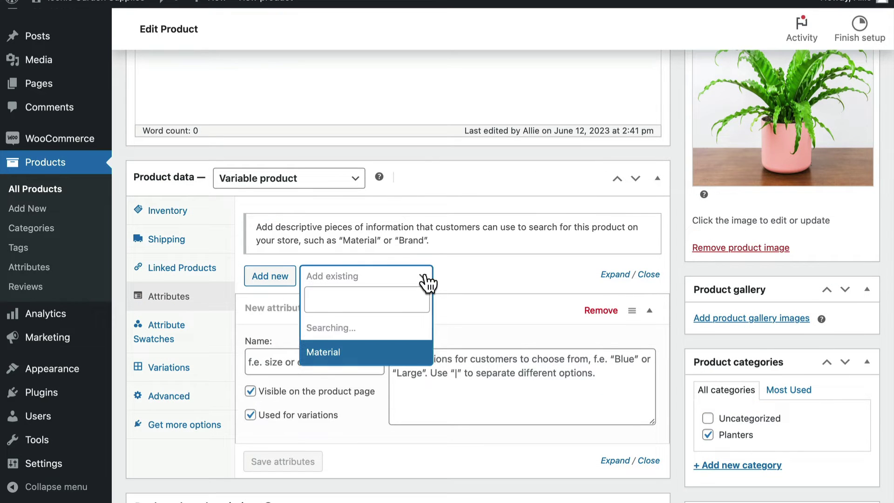
left_click(335, 329)
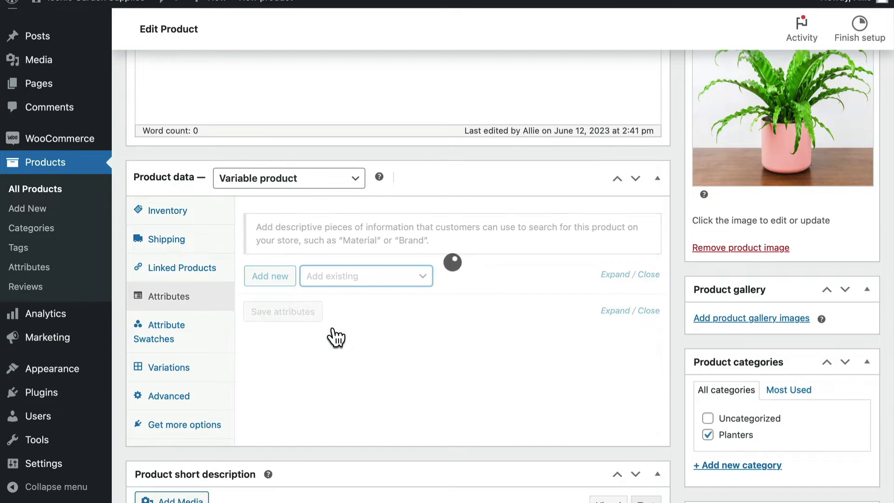
scroll(504, 280, "down", 1)
scroll(502, 279, "down", 1)
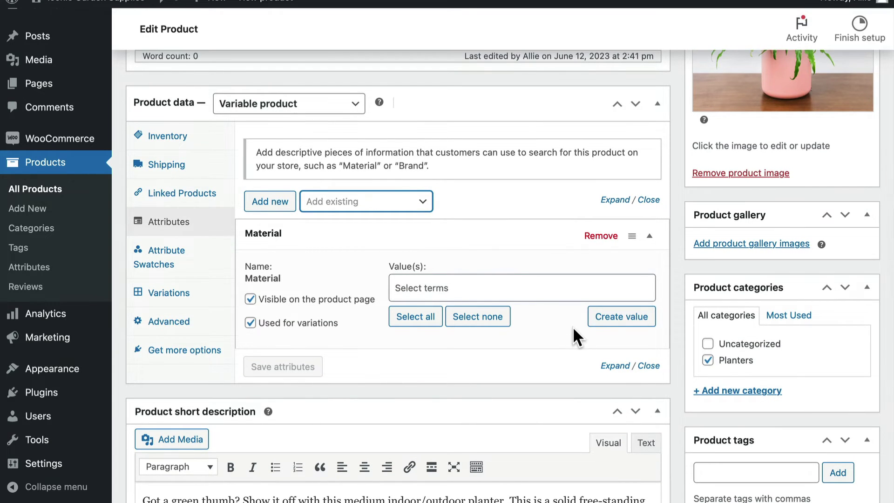
Choose Ceramic and Terracotta as the Material values and save the attributes.
left_click(462, 288)
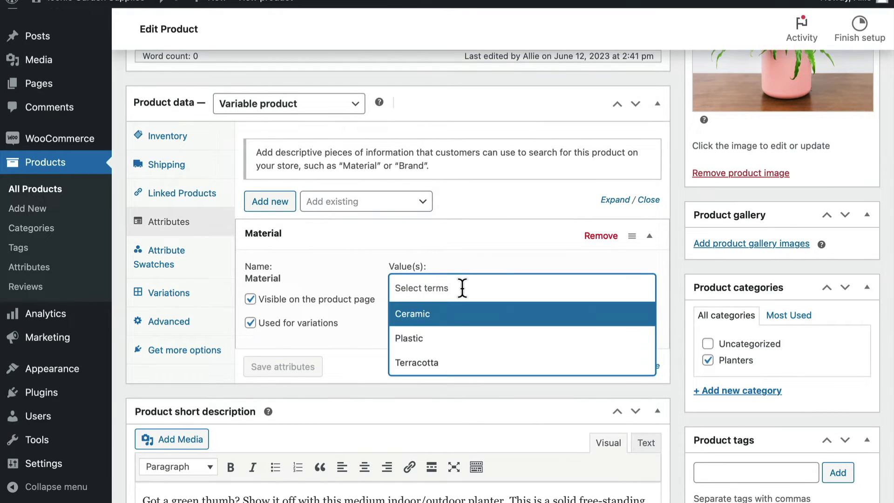
left_click(429, 317)
left_click(470, 286)
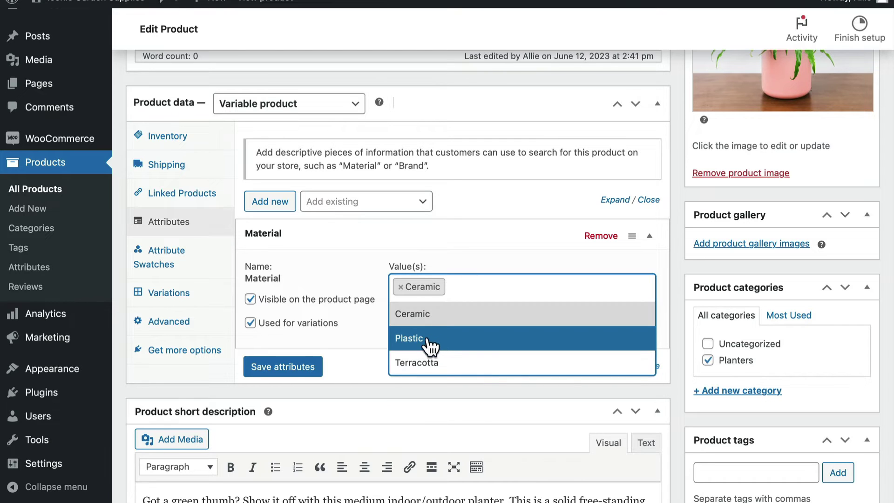
left_click(426, 358)
left_click(526, 286)
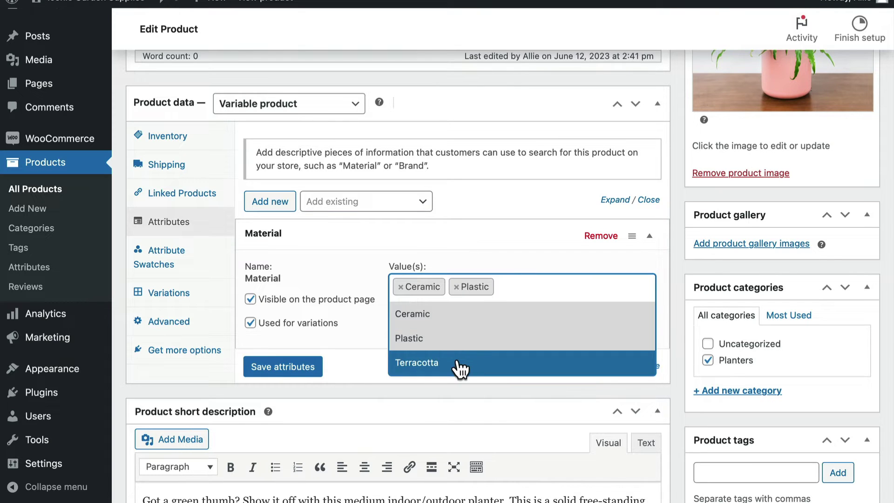
left_click(457, 366)
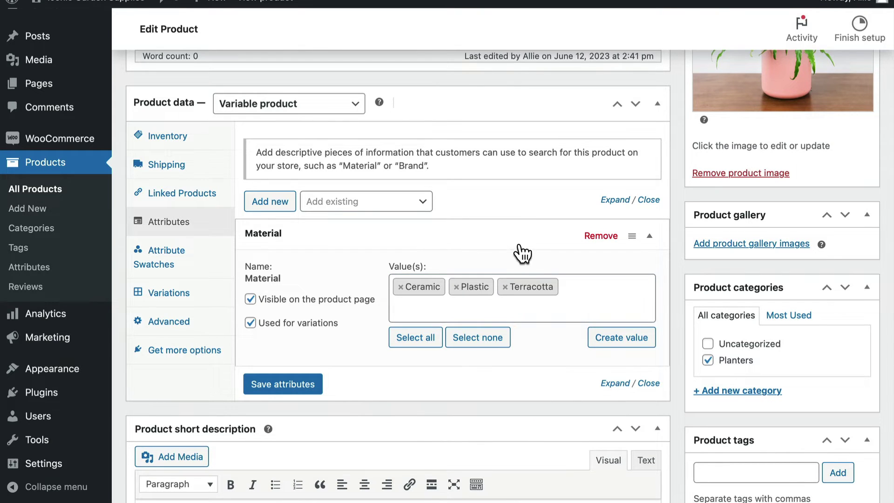
left_click(457, 287)
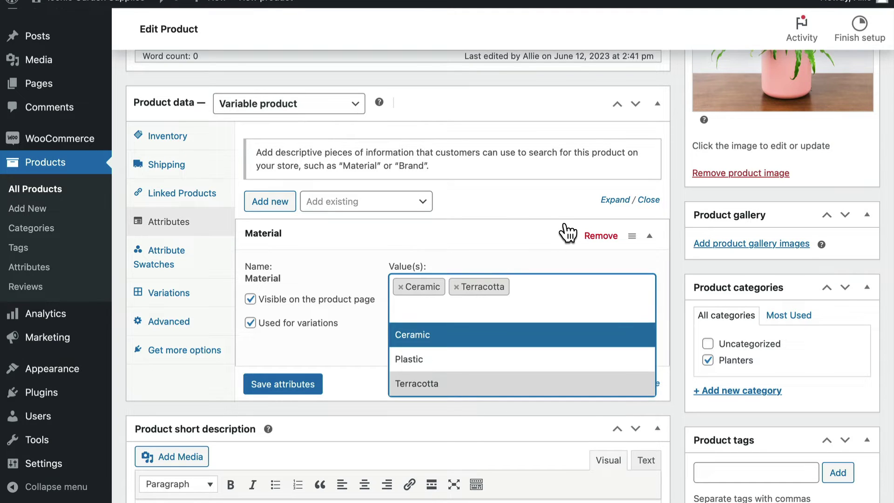
left_click(566, 236)
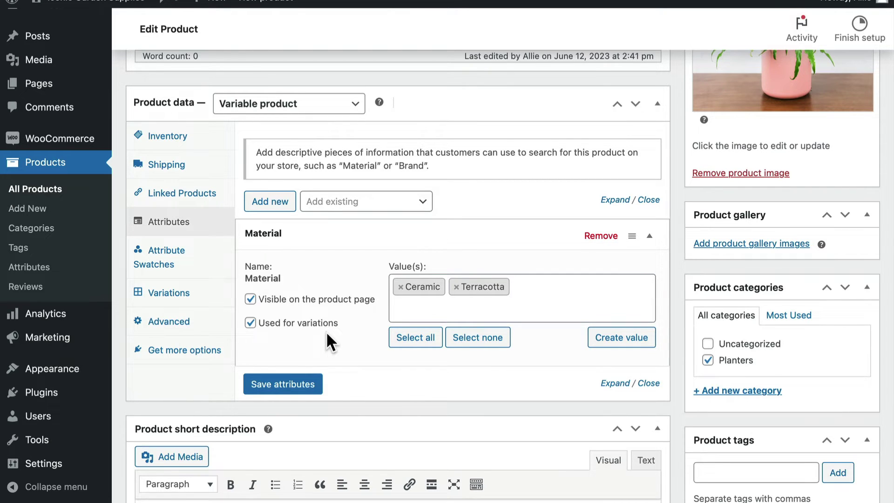
left_click(289, 385)
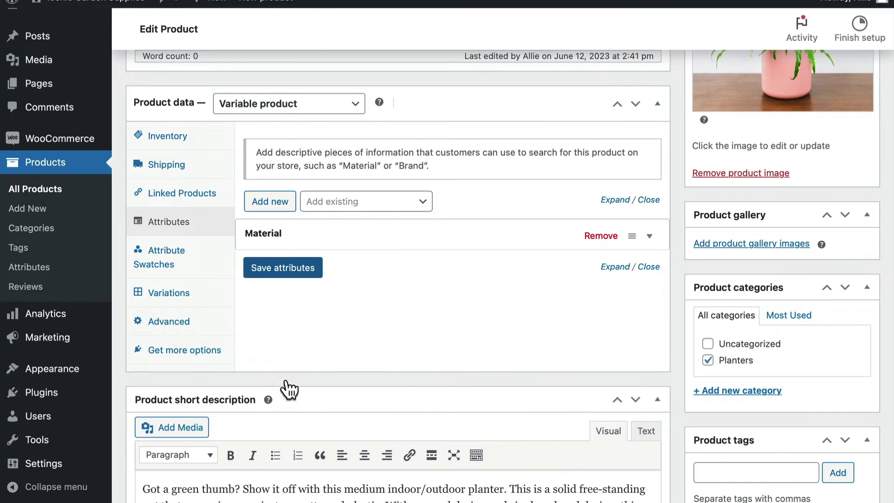
scroll(292, 386, "up", 10)
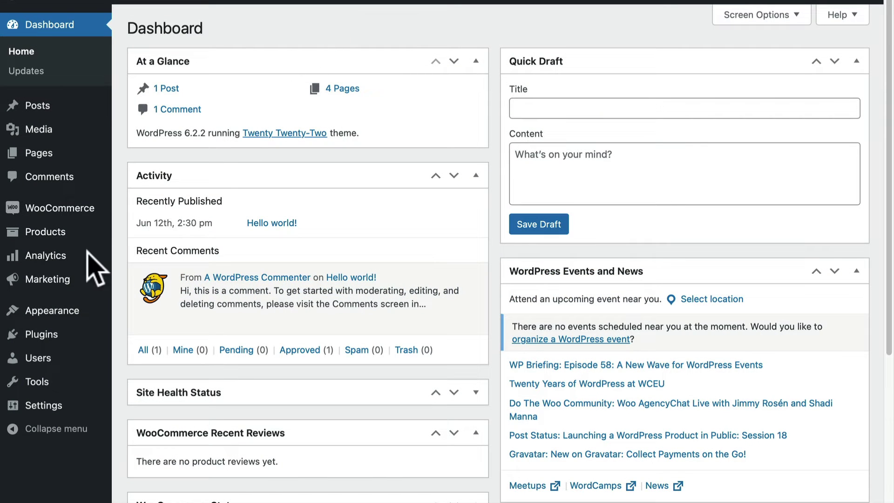
Edit the Material attribute's Ceramic term, enter 30 as its fee and update it.
mouse_move(73, 242)
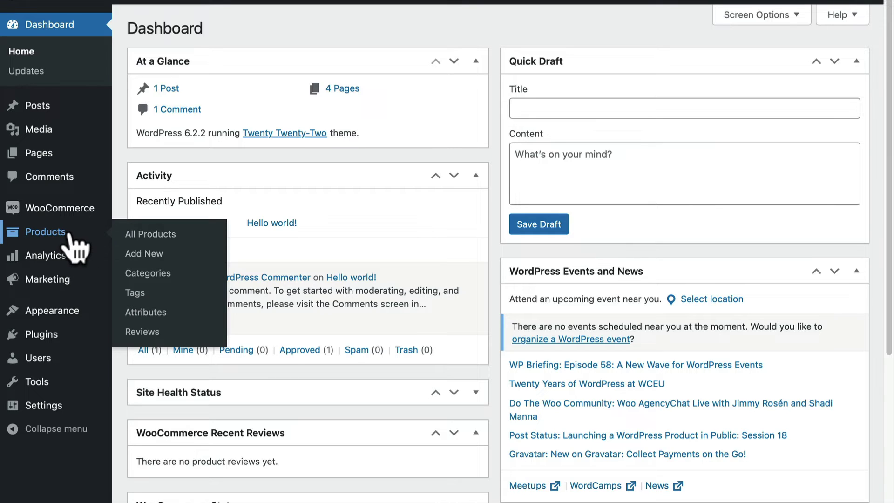
left_click(161, 318)
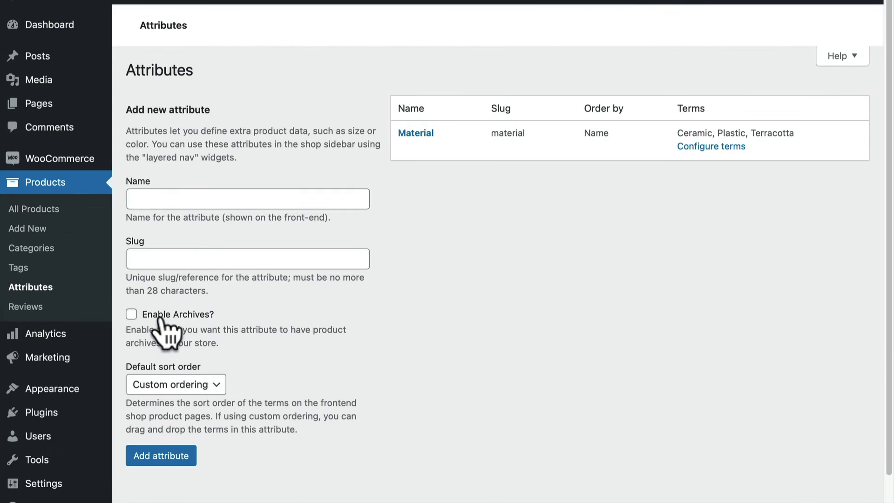
left_click(710, 147)
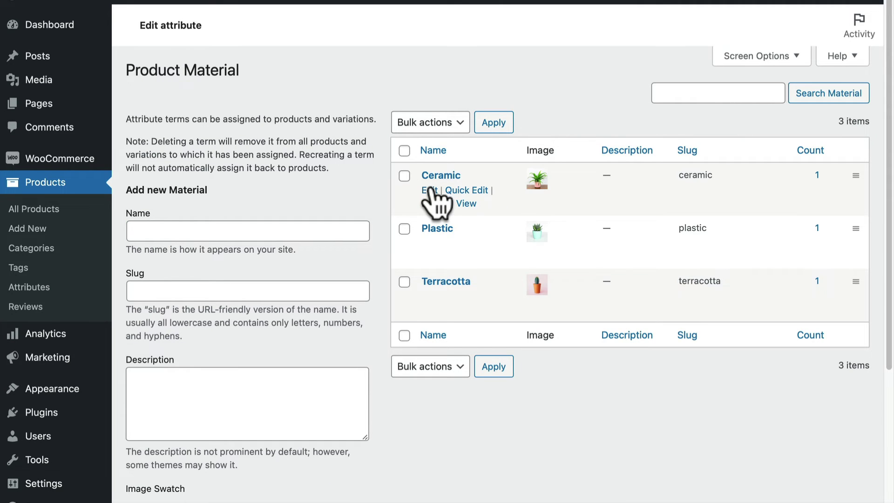
left_click(430, 190)
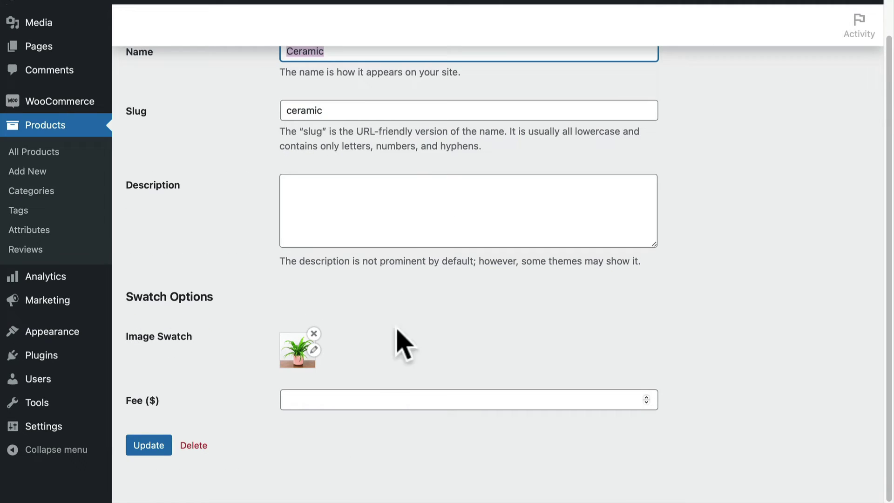
left_click(379, 399)
type("30")
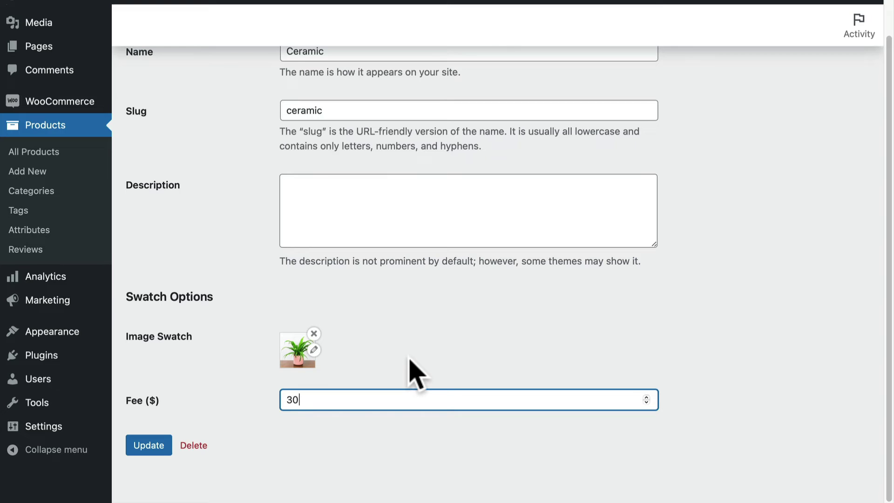
left_click(153, 447)
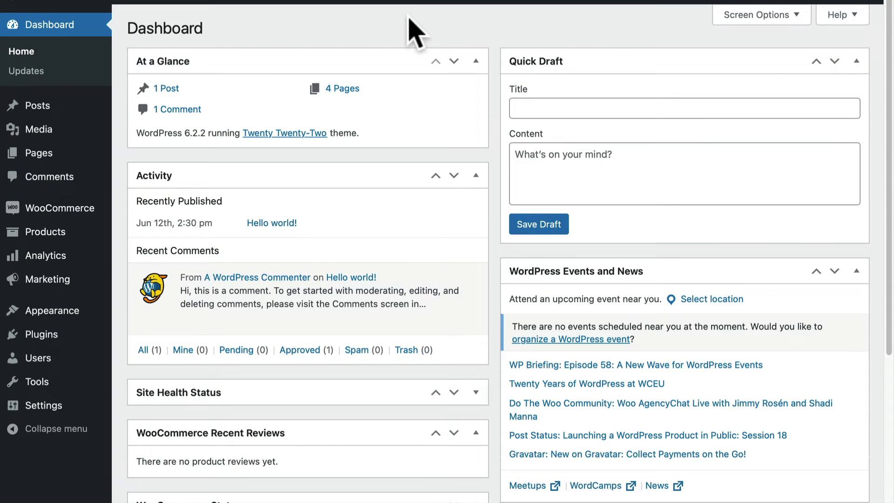
In the Large Flower Pot's Attribute Swatches fees, enter 45 for Ceramic and update the product.
mouse_move(35, 239)
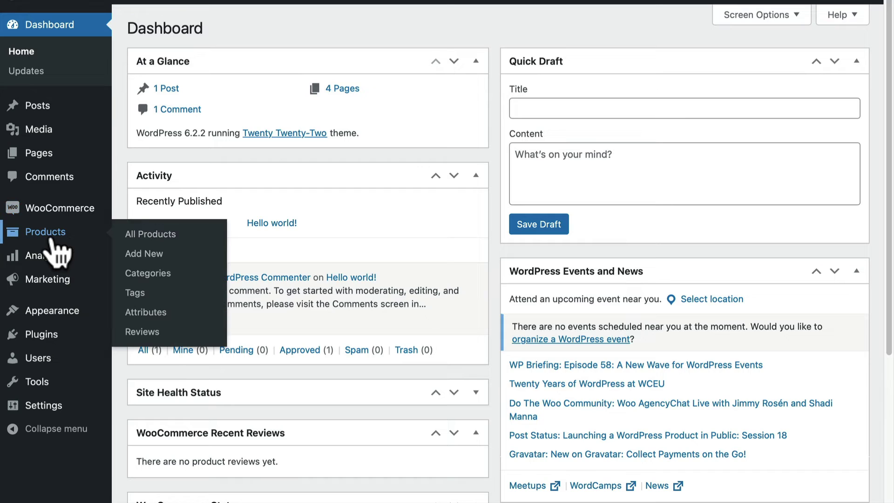
left_click(131, 241)
mouse_move(219, 182)
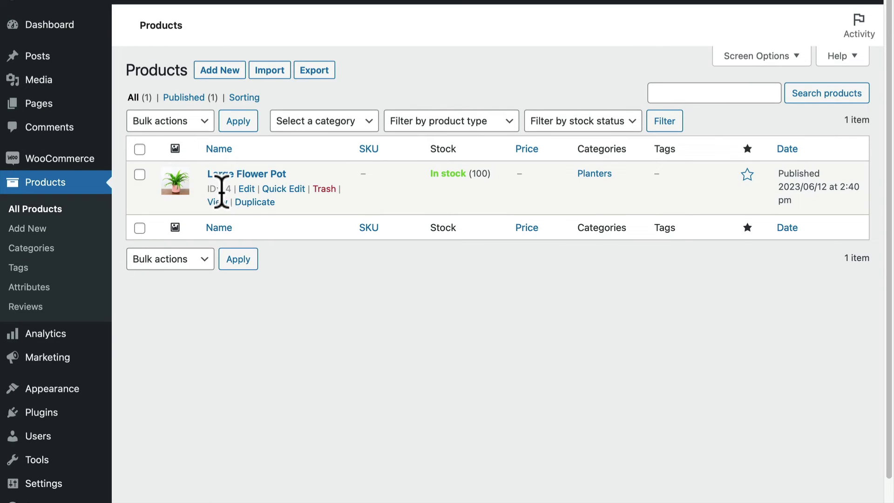
left_click(245, 189)
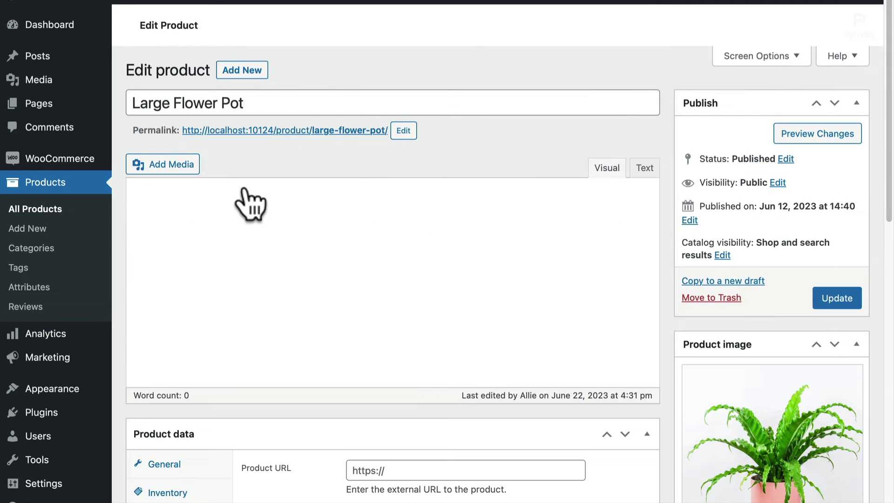
scroll(252, 202, "down", 8)
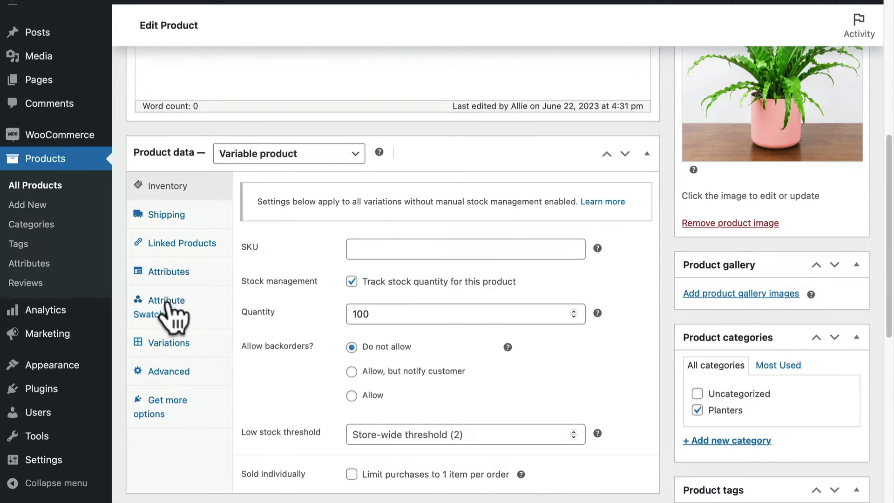
left_click(168, 310)
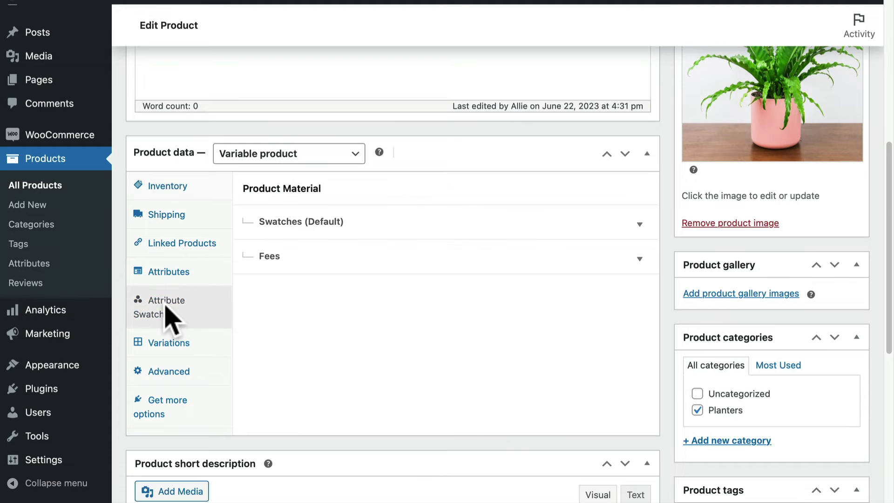
left_click(435, 269)
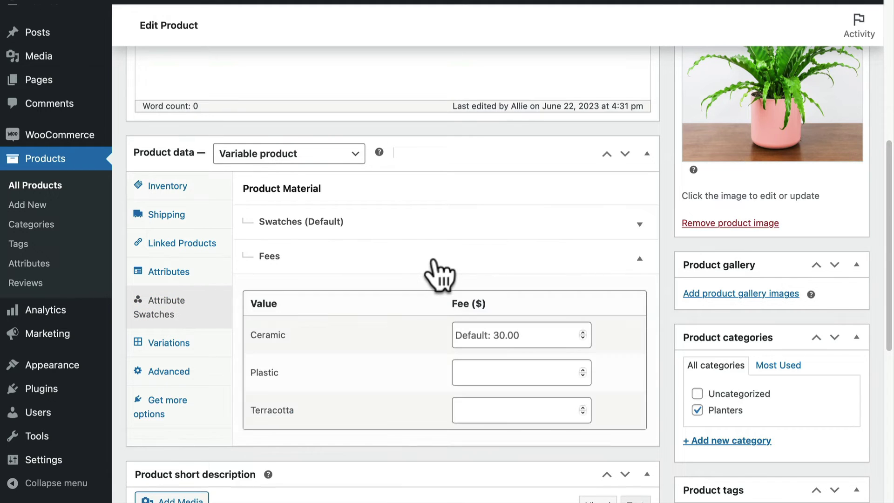
left_click(554, 334)
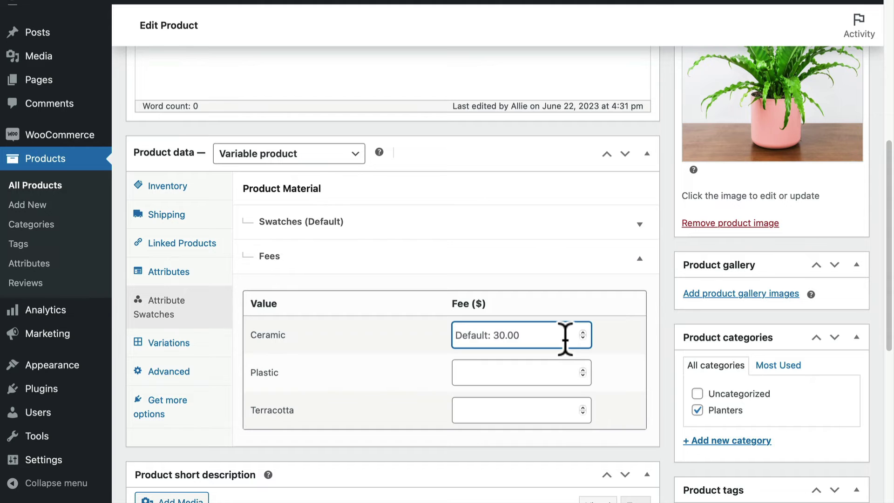
type("45")
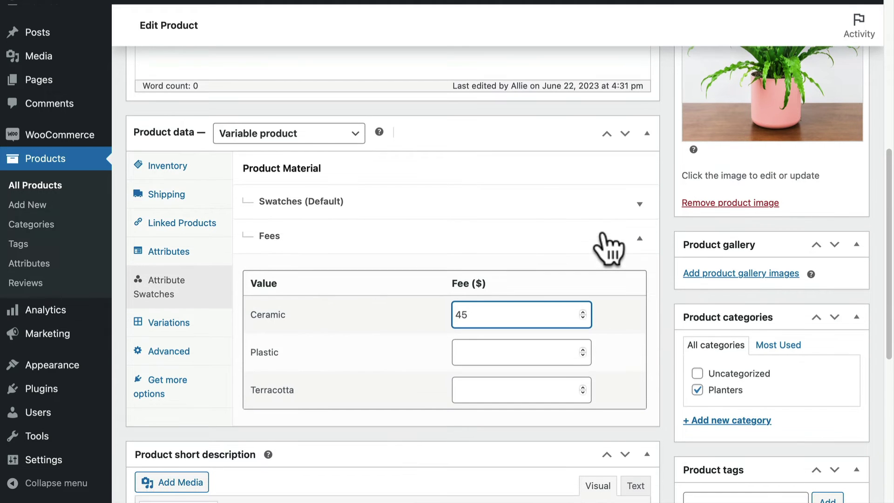
scroll(602, 242, "up", 4)
scroll(601, 230, "up", 3)
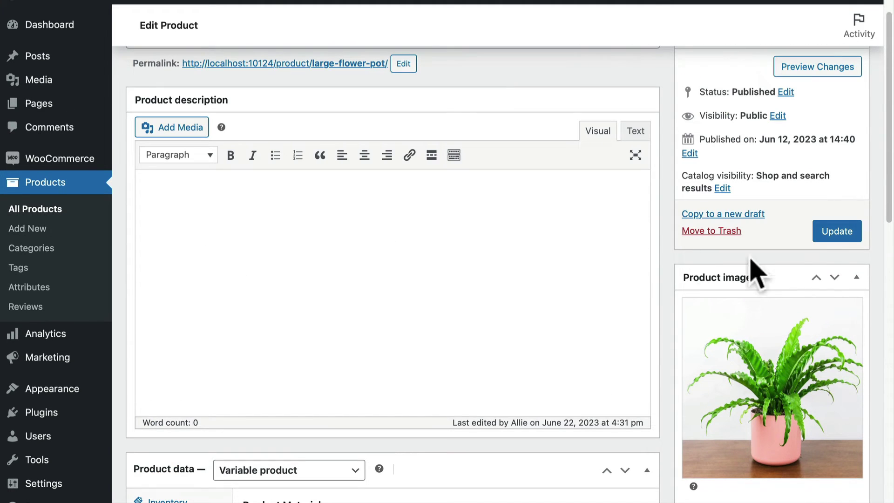
left_click(838, 232)
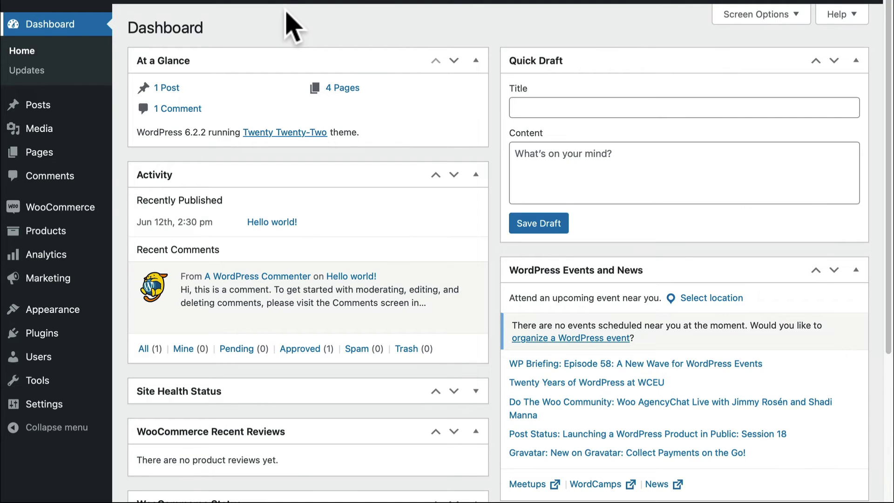
Edit the Material attribute, keep Image Swatch type and set the swatch shape to Square.
mouse_move(39, 238)
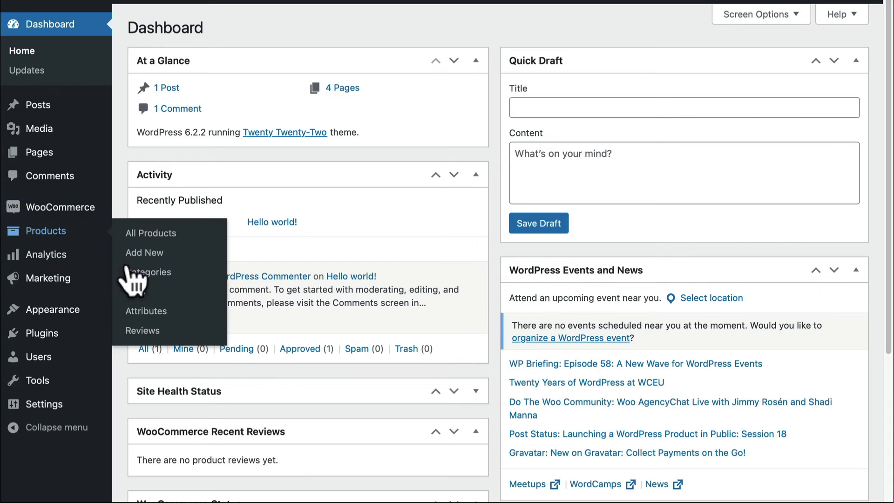
left_click(146, 311)
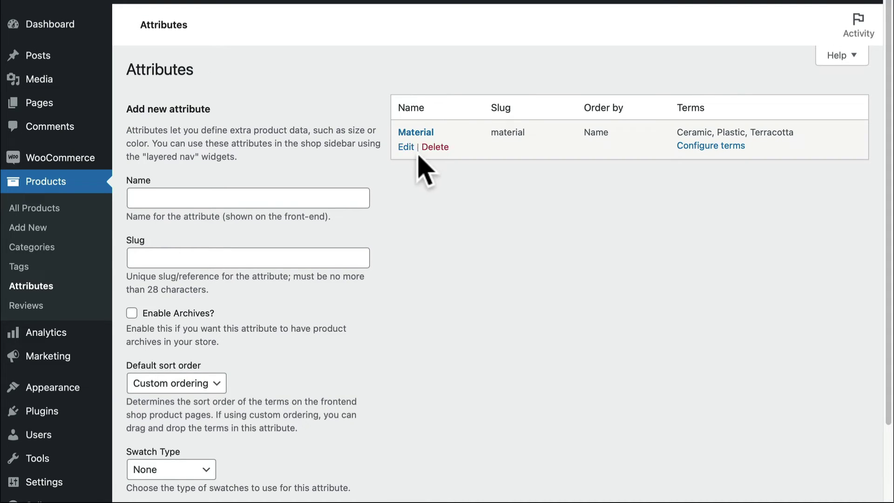
left_click(413, 152)
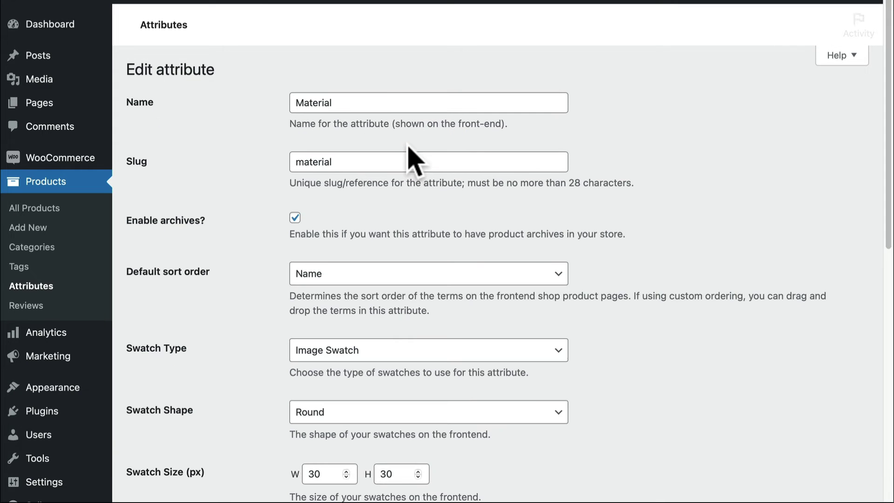
scroll(666, 161, "down", 5)
scroll(668, 163, "down", 1)
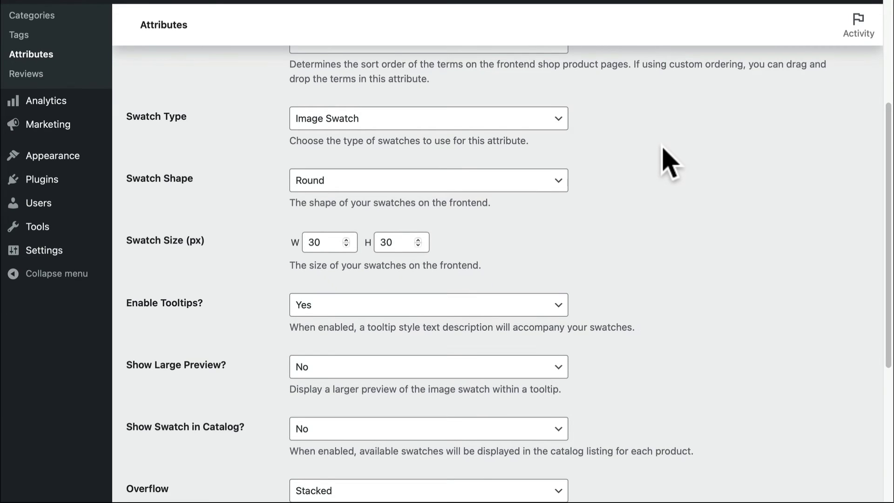
left_click(560, 94)
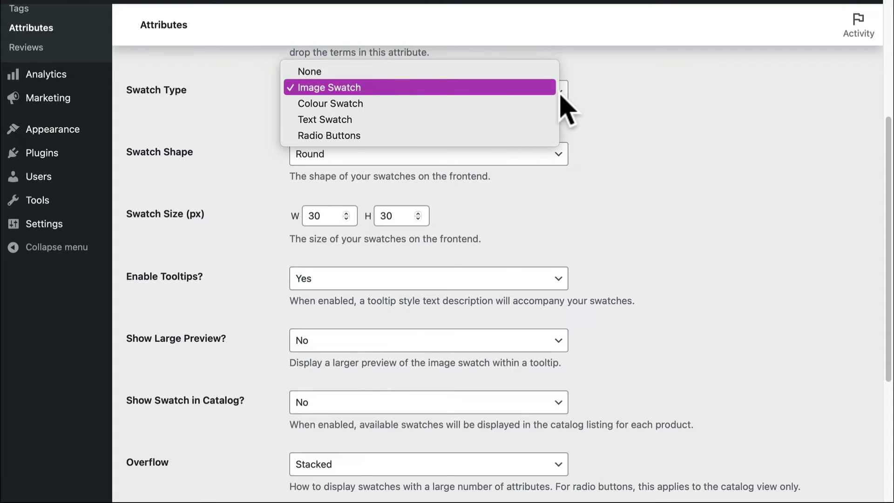
left_click(567, 108)
left_click(561, 156)
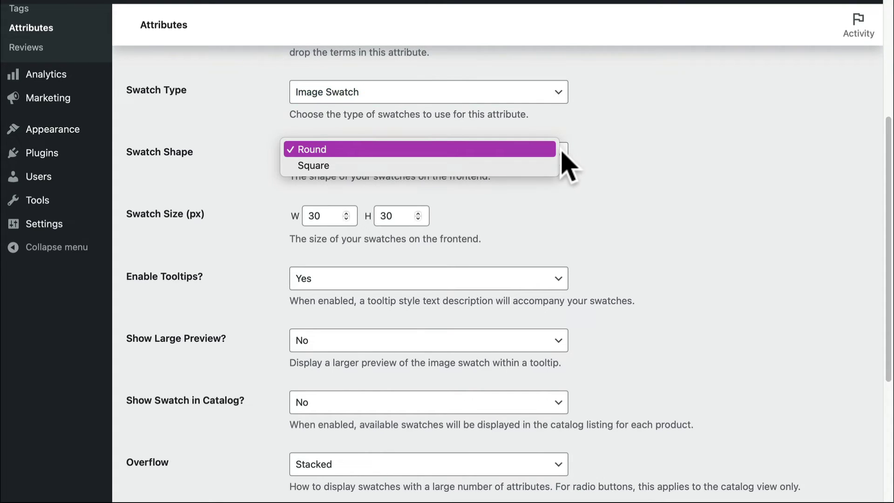
left_click(546, 163)
Review the swatch size settings, leaving the swatch height at 30.
scroll(665, 161, "down", 1)
scroll(670, 175, "down", 2)
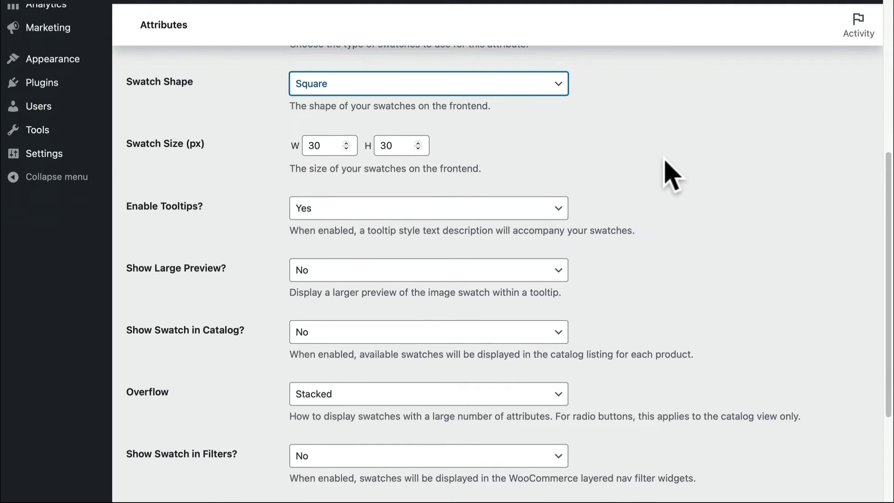
scroll(668, 176, "down", 1)
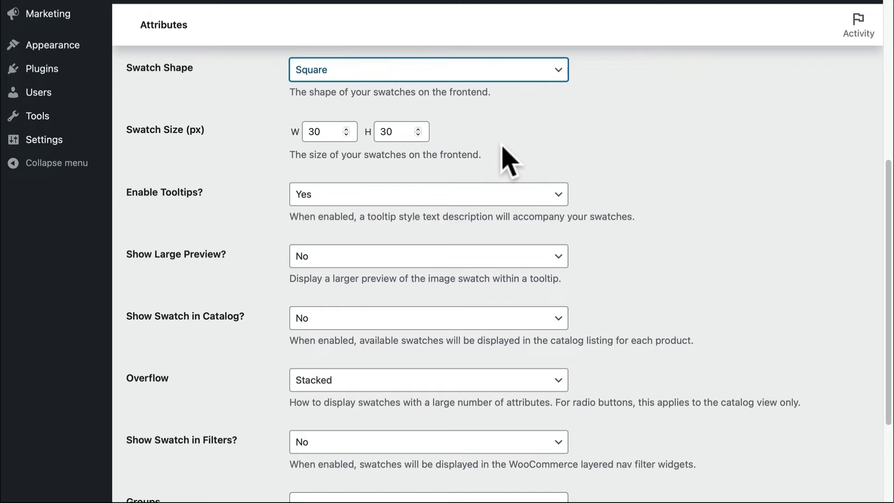
left_click(417, 136)
left_click(418, 136)
left_click(418, 129)
left_click(418, 129)
left_click(618, 164)
scroll(614, 161, "down", 3)
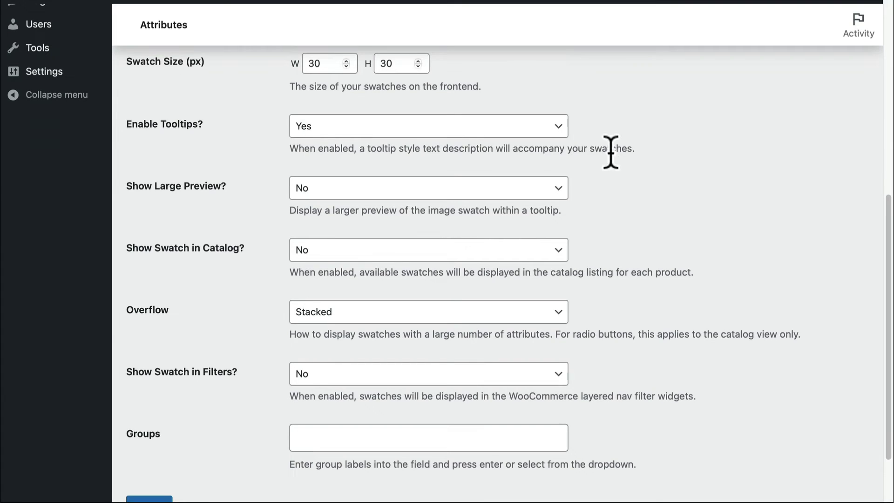
Turn tooltips off, keep large preview off, show swatches in the catalog, and update.
left_click(546, 128)
left_click(549, 138)
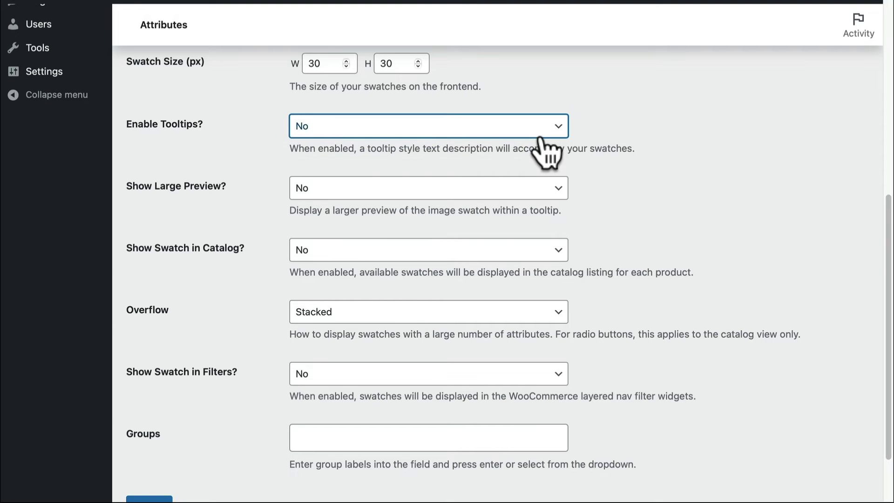
left_click(559, 193)
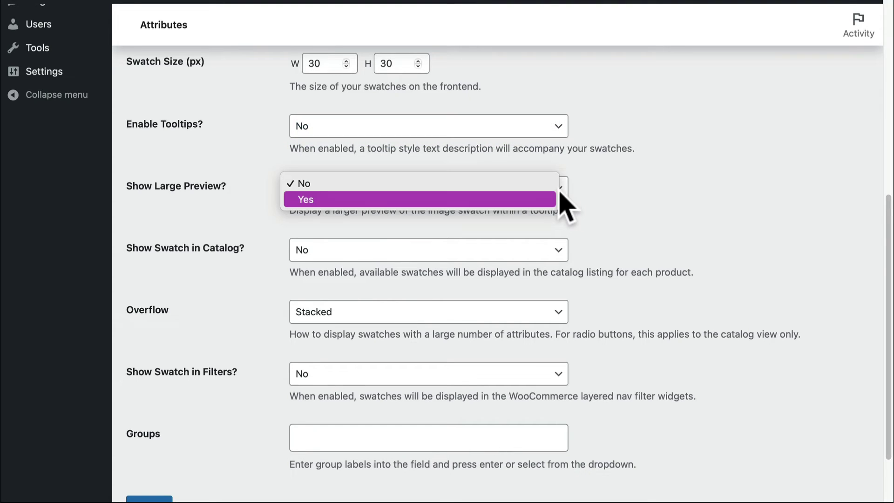
left_click(561, 193)
left_click(535, 254)
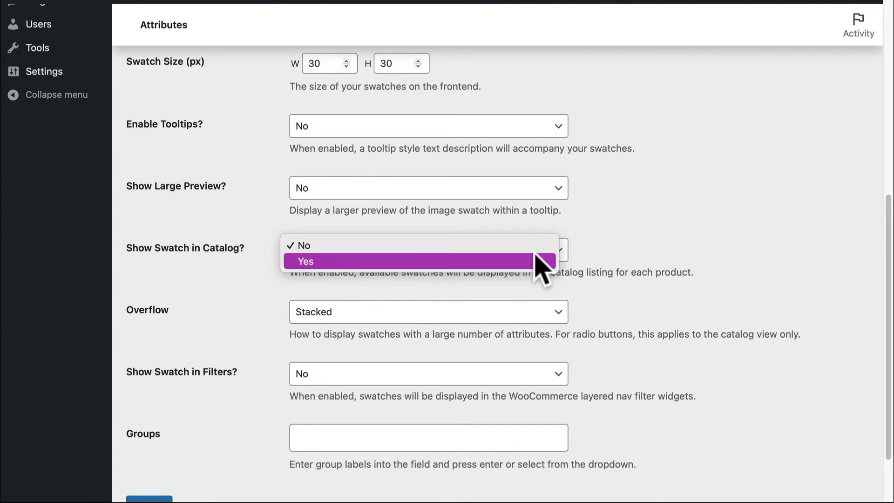
left_click(540, 262)
scroll(693, 239, "down", 3)
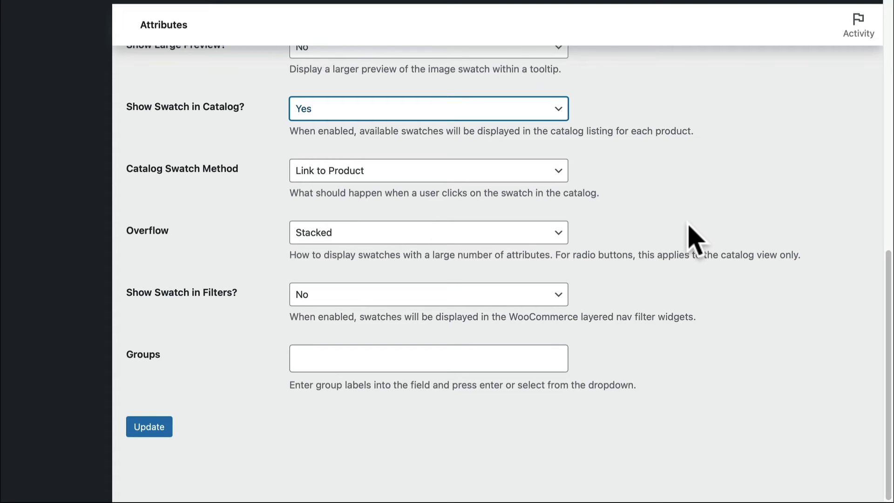
left_click(153, 424)
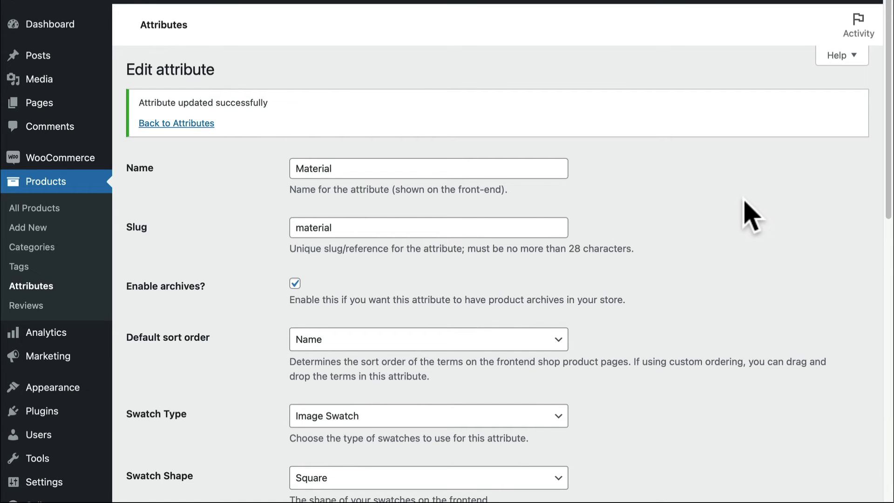
Open the Ceramic term from the Material attribute's terms list for editing.
left_click(176, 124)
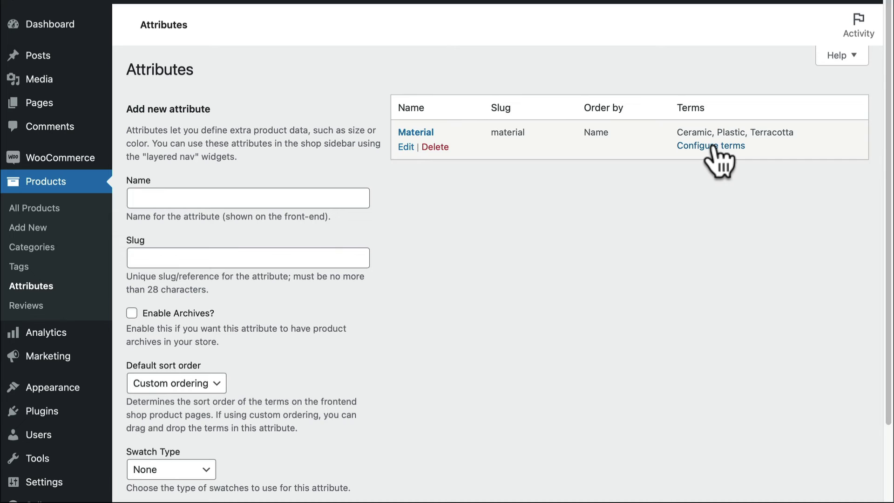
left_click(715, 148)
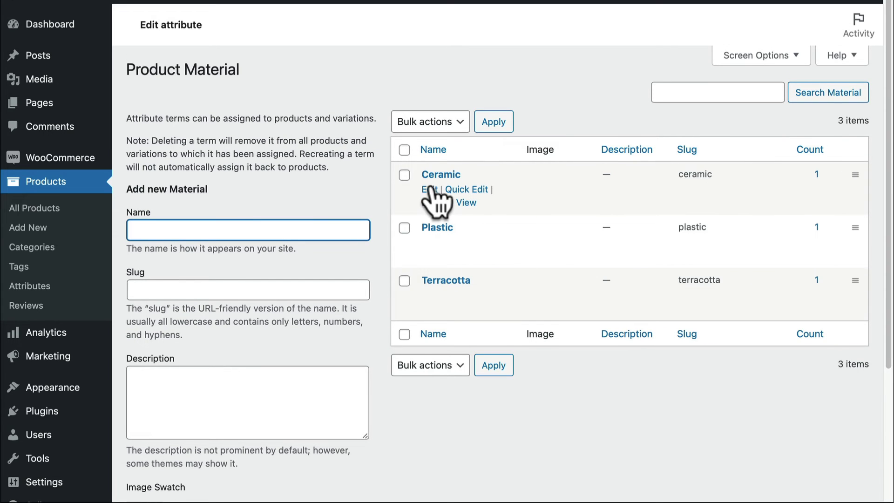
left_click(430, 187)
scroll(374, 267, "down", 2)
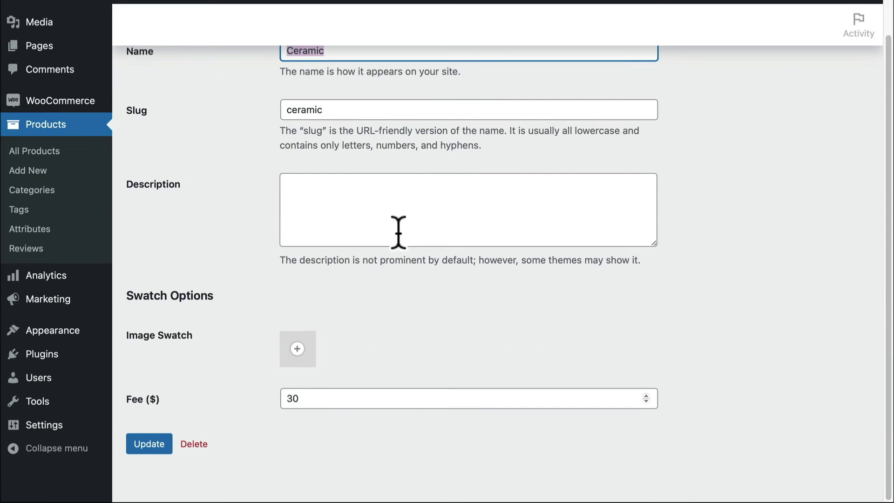
Set Ceramic's image swatch to the fern-in-pink-pot picture (3.png) and save the term.
left_click(298, 348)
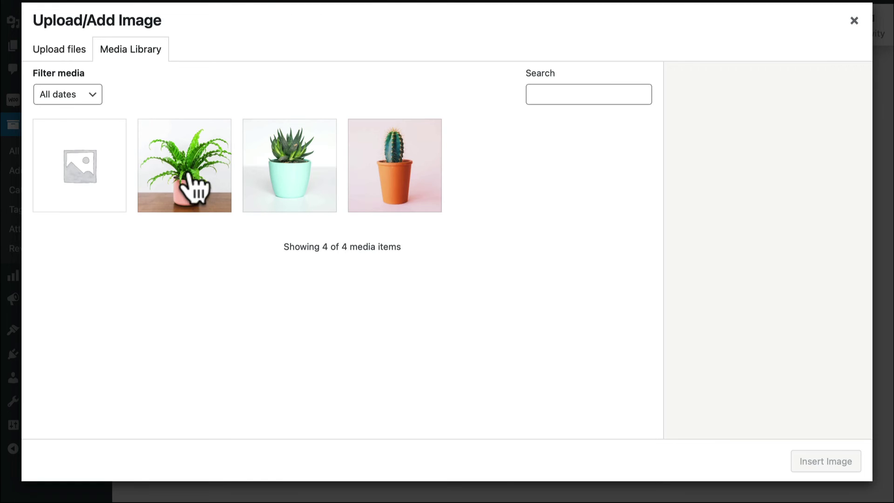
left_click(219, 173)
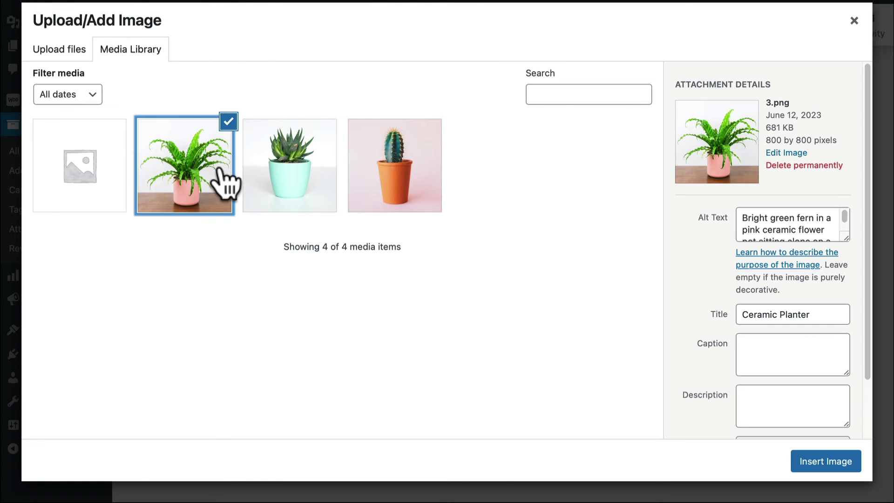
left_click(817, 471)
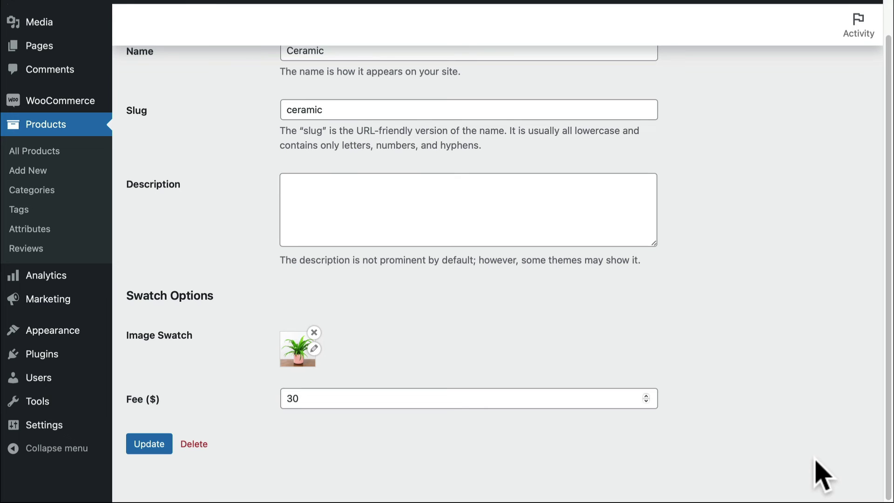
left_click(150, 444)
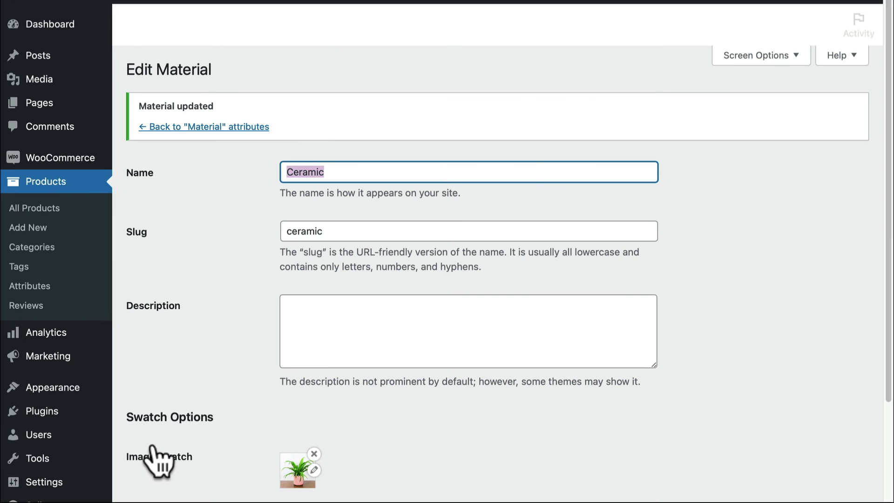
left_click(190, 130)
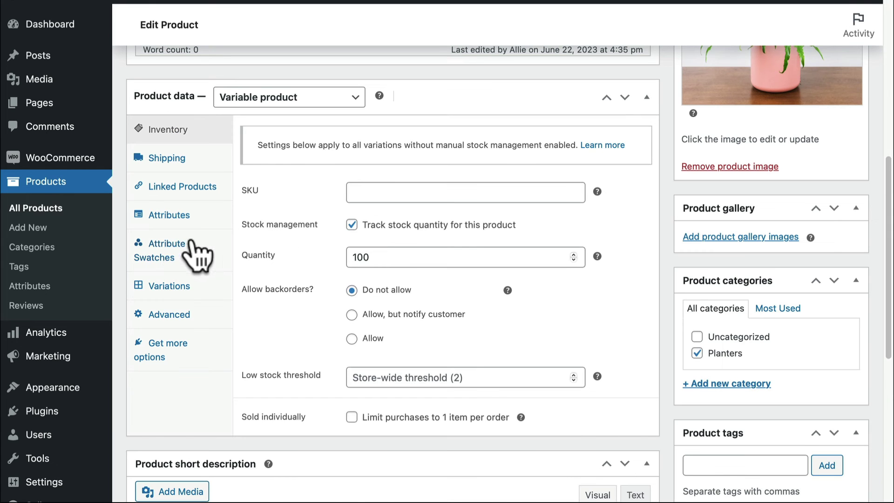
In the product's Attribute Swatches, set the Material Swatch Type to Image Swatch.
left_click(171, 251)
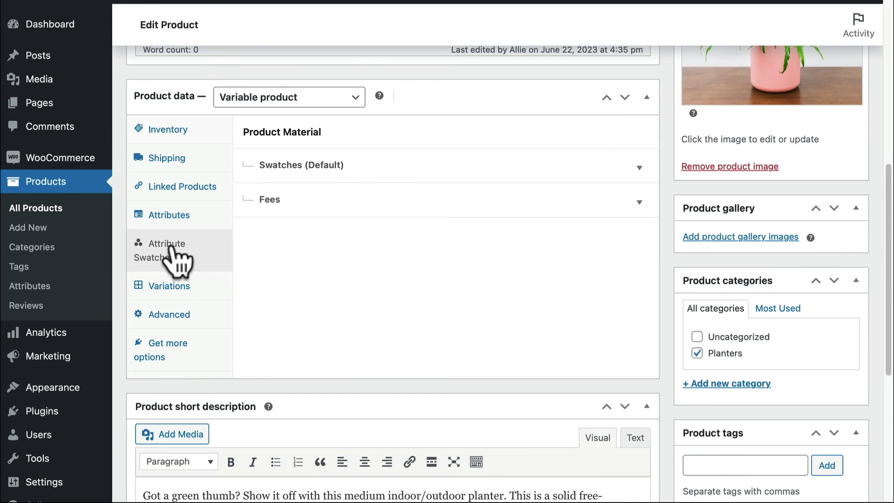
left_click(486, 166)
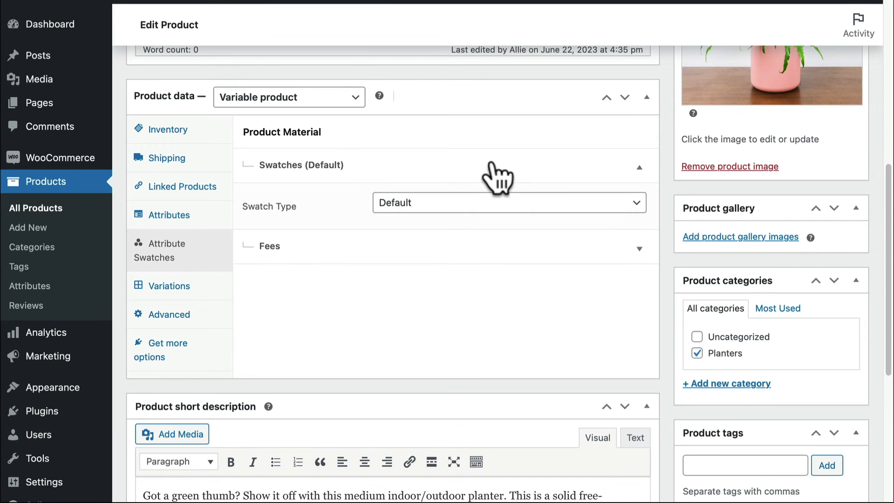
left_click(498, 201)
left_click(496, 217)
scroll(499, 226, "down", 3)
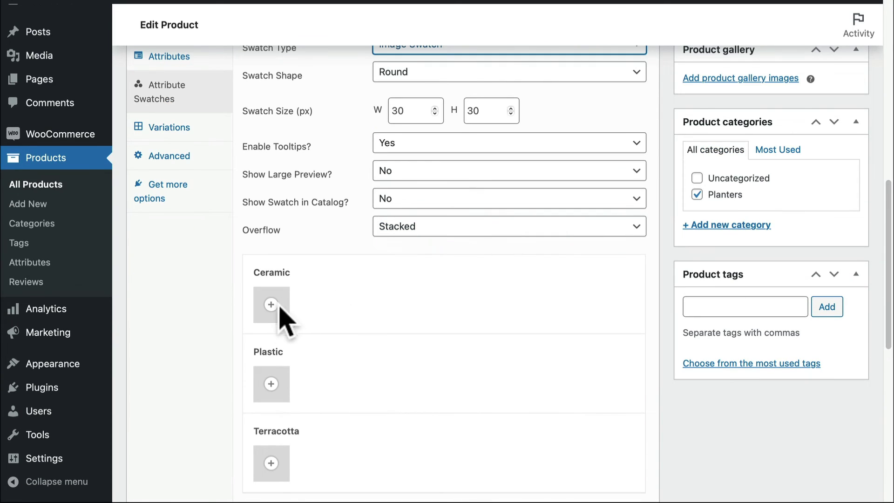
Start adding an image for the Ceramic swatch, then choose the Terracotta material.
left_click(271, 304)
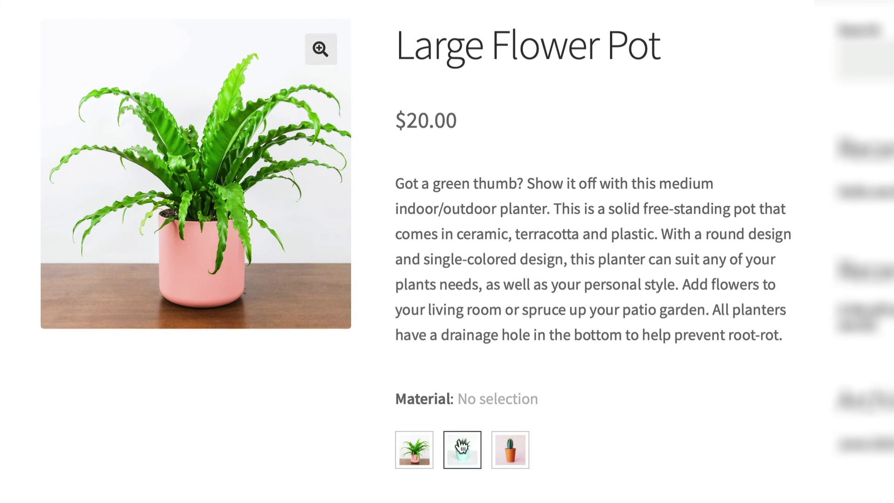
mouse_move(424, 454)
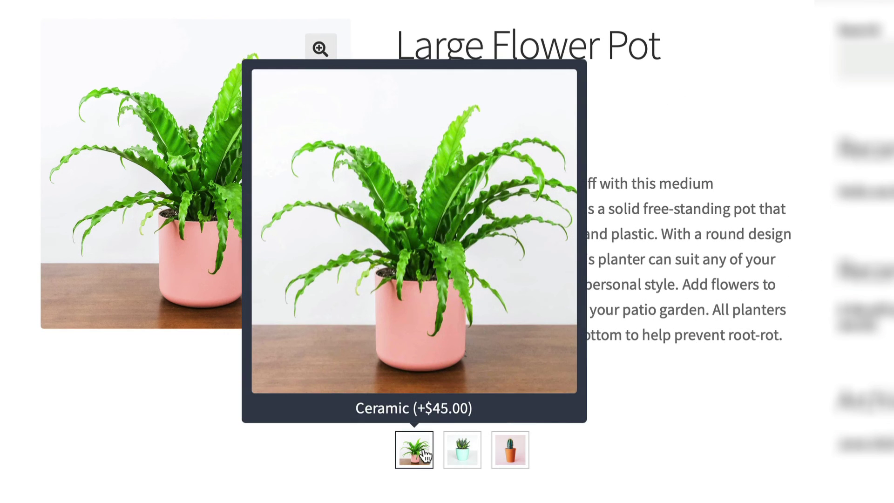
mouse_move(471, 455)
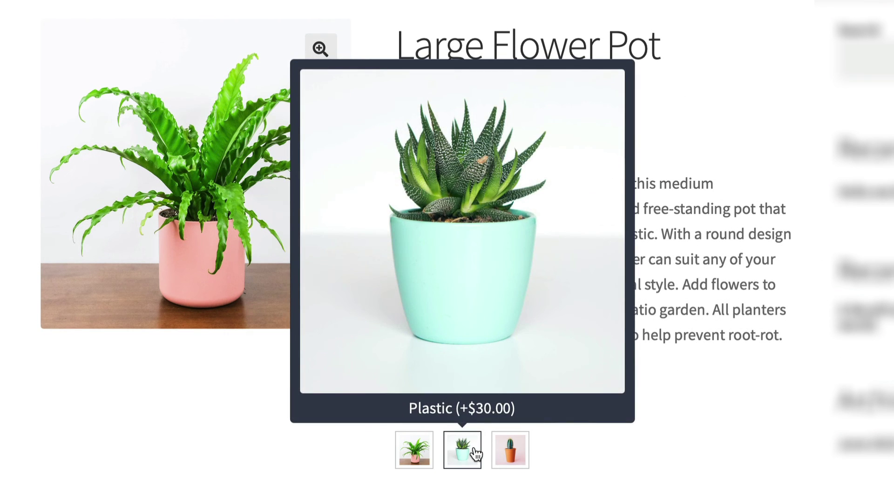
left_click(510, 449)
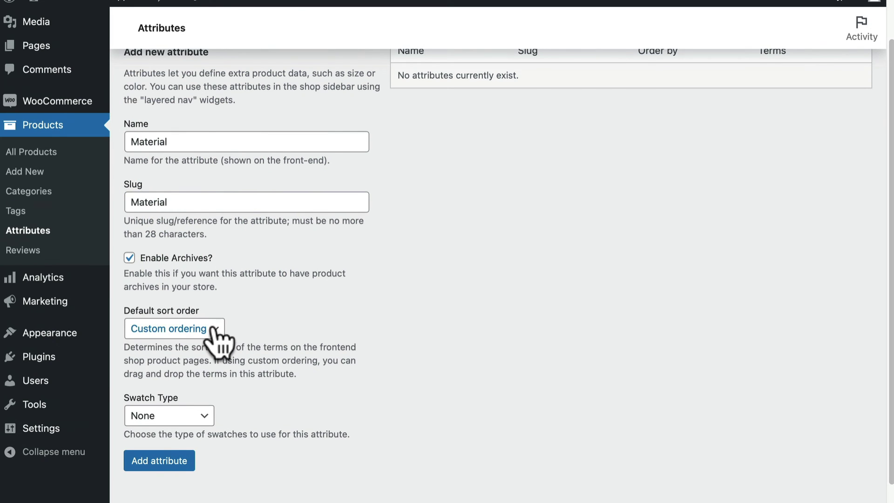
Sort Material terms by Name, give Ceramic a 30 fee, and choose Image Swatch display.
left_click(215, 328)
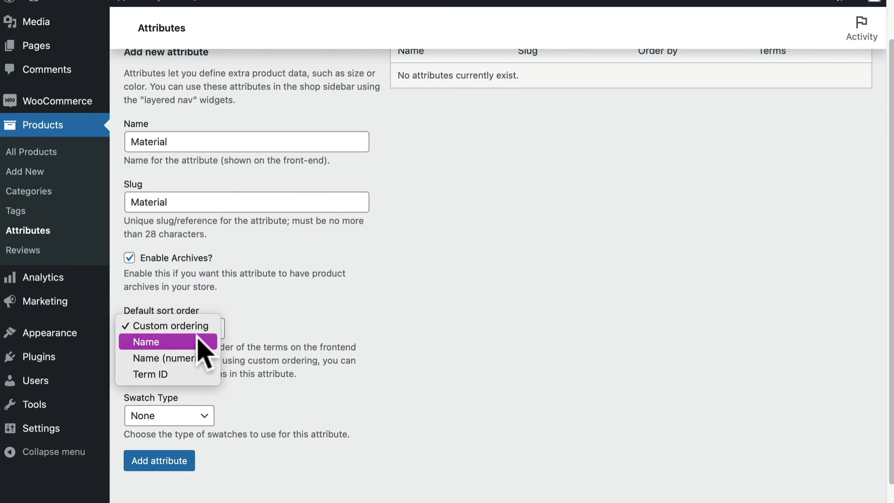
left_click(198, 342)
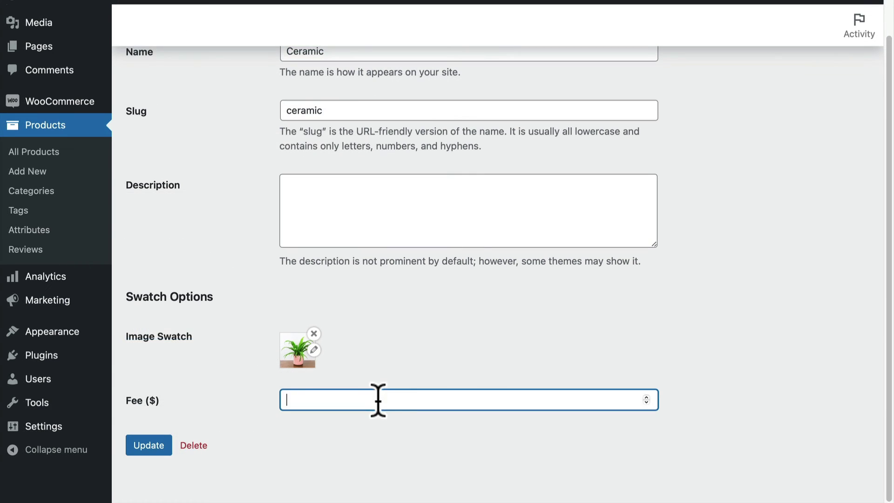
type("30")
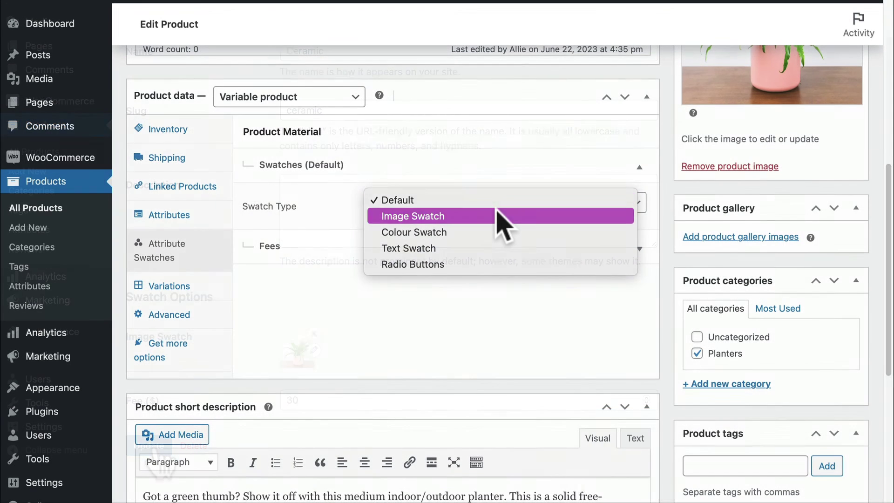
left_click(497, 215)
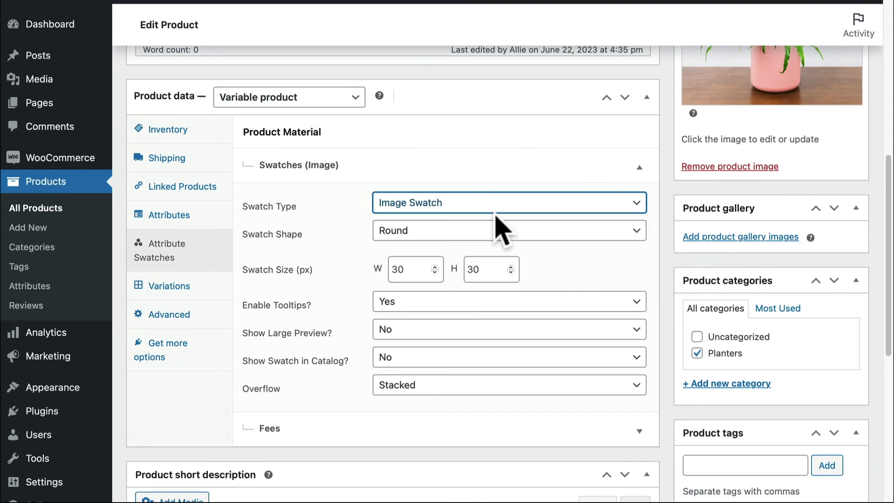
scroll(497, 217, "down", 3)
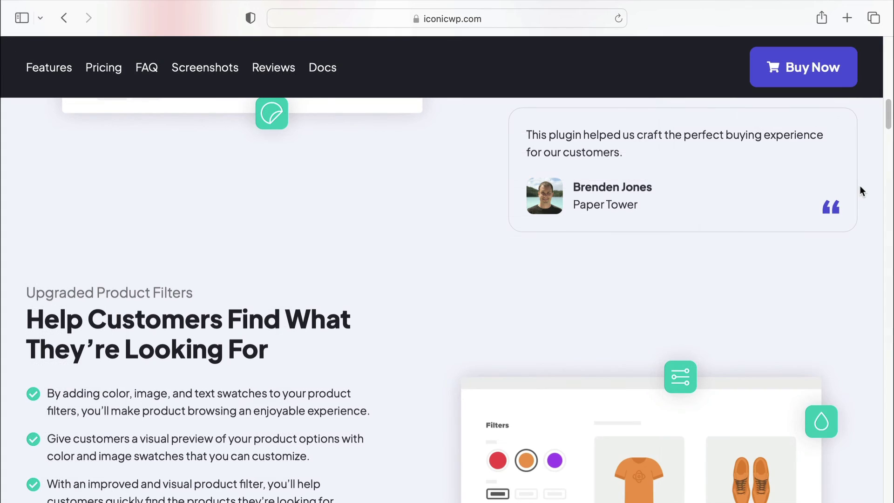
Scroll to the top of the iconicwp.com page and bring up the Plugins menu.
scroll(861, 191, "up", 2)
scroll(861, 190, "up", 10)
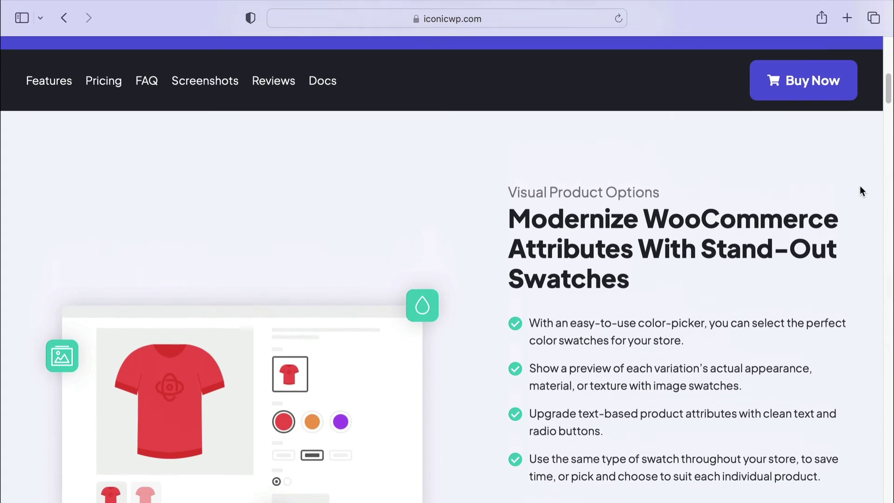
scroll(860, 187, "up", 10)
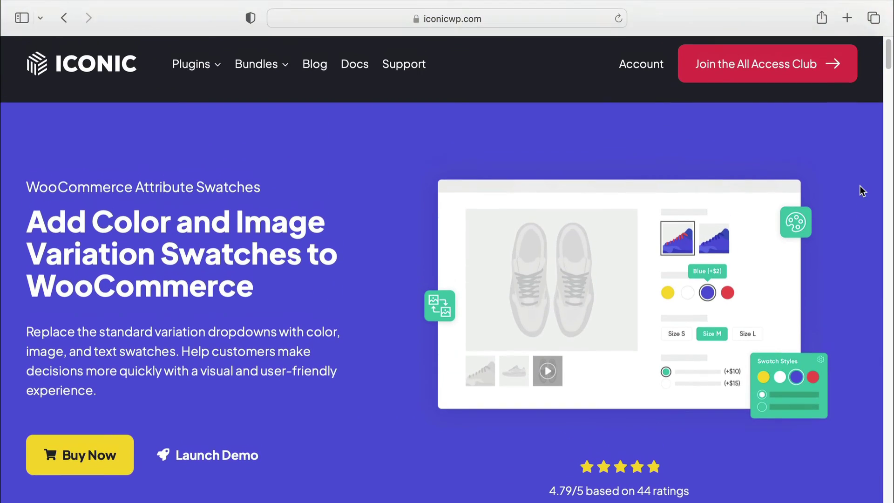
mouse_move(195, 79)
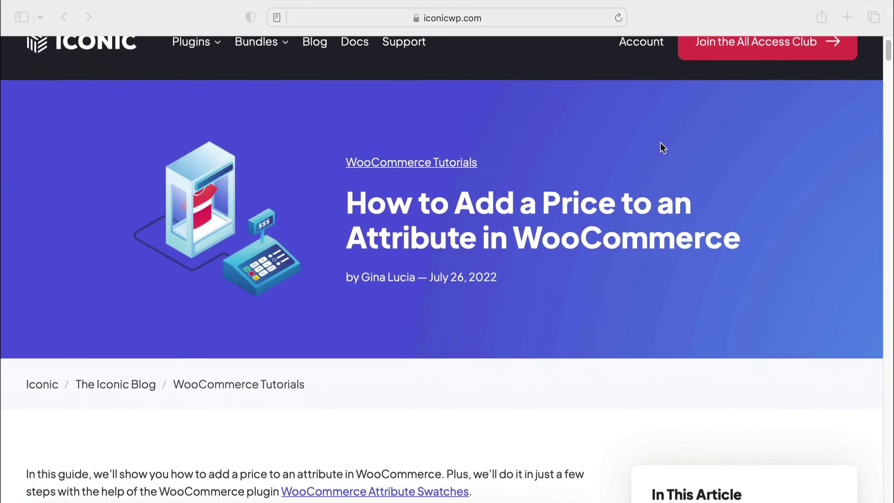
Scroll down the attribute-pricing article to the Cap example with its +£5.00 Wool swatch.
scroll(661, 148, "down", 5)
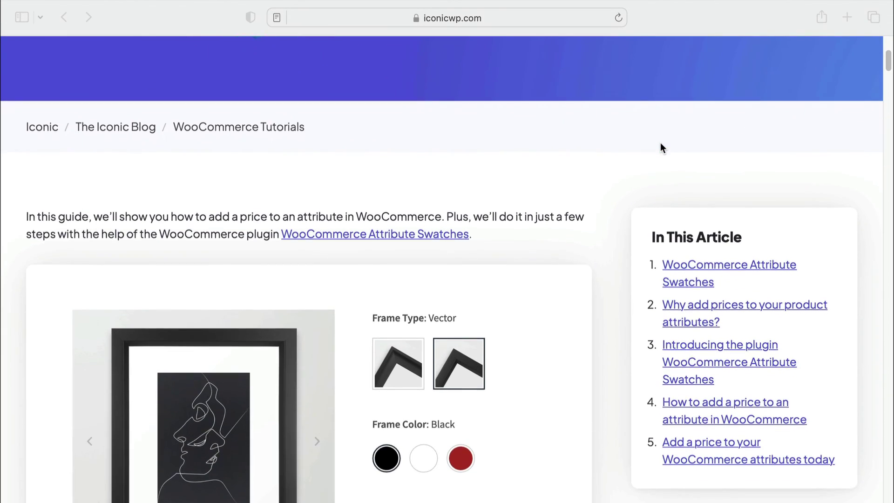
scroll(660, 144, "down", 7)
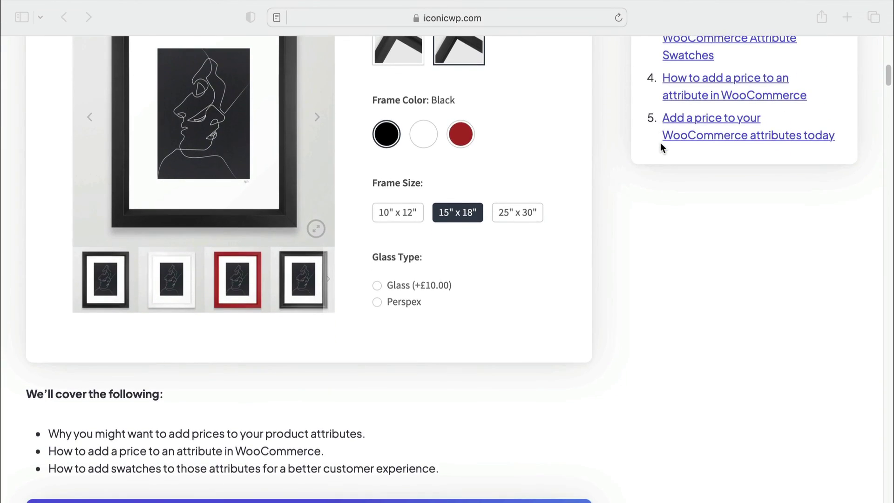
scroll(660, 144, "down", 10)
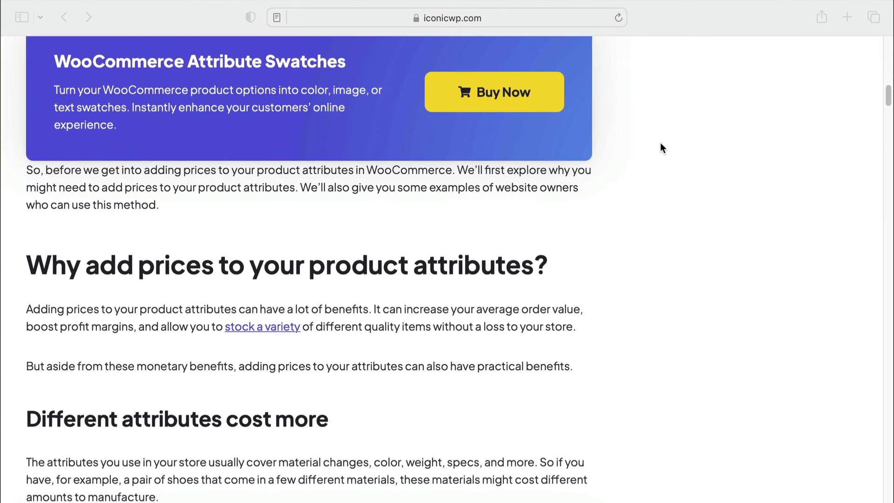
scroll(660, 143, "down", 9)
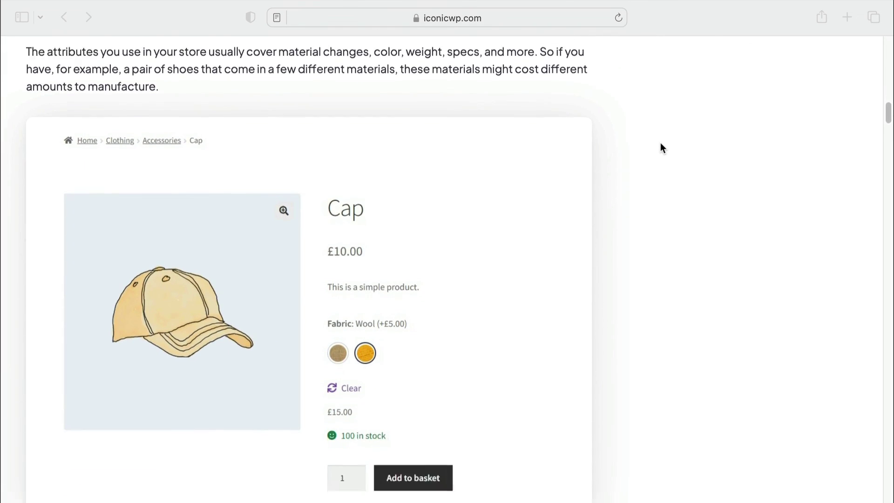